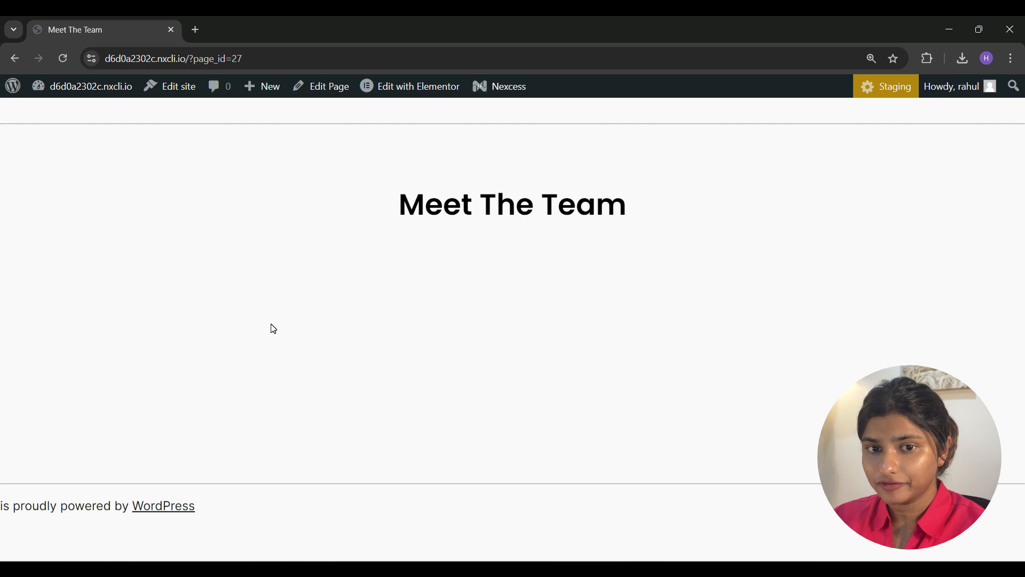
Step: Open the Meet The Team page in Elementor and place the RAE Team Member widget in the first column
click(403, 100)
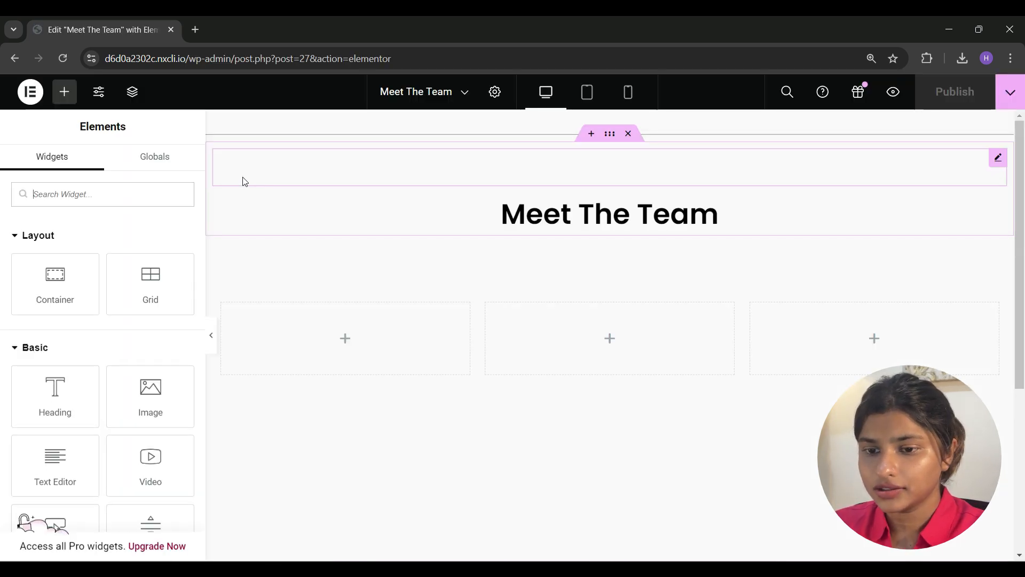
click(79, 196)
text(RA)
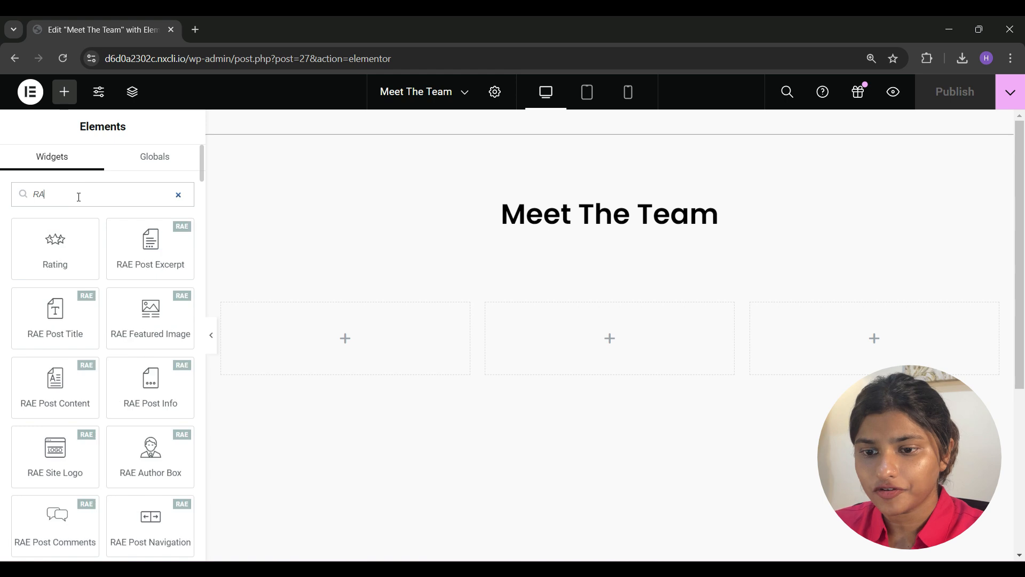
text(E team)
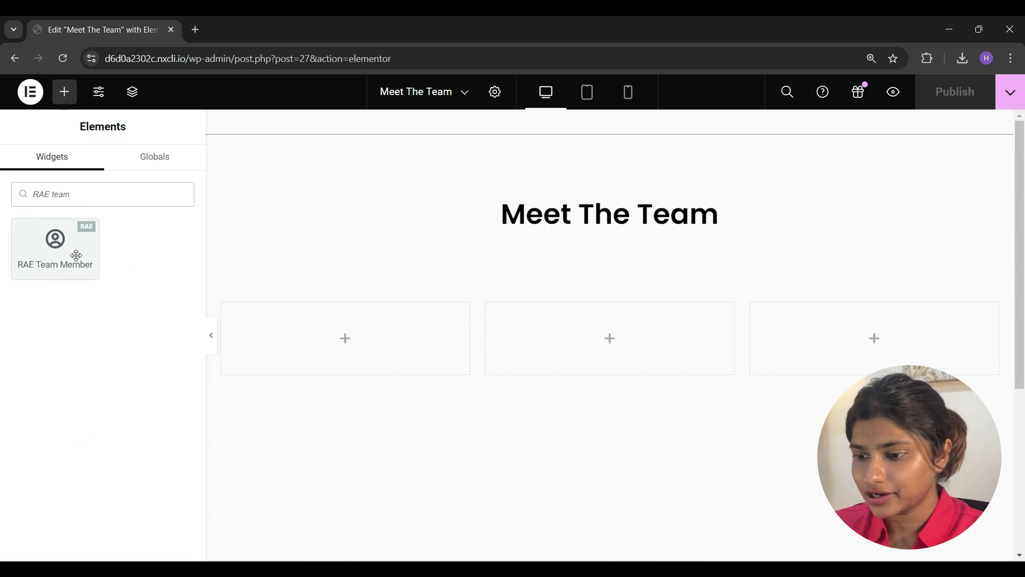
drag(76, 255, 366, 341)
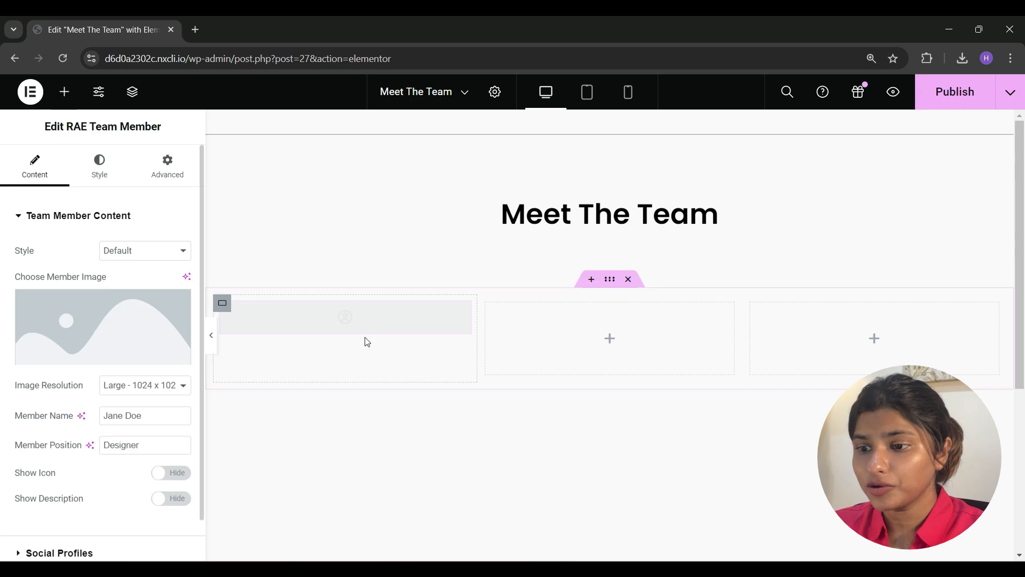
scroll(365, 337, down, 1)
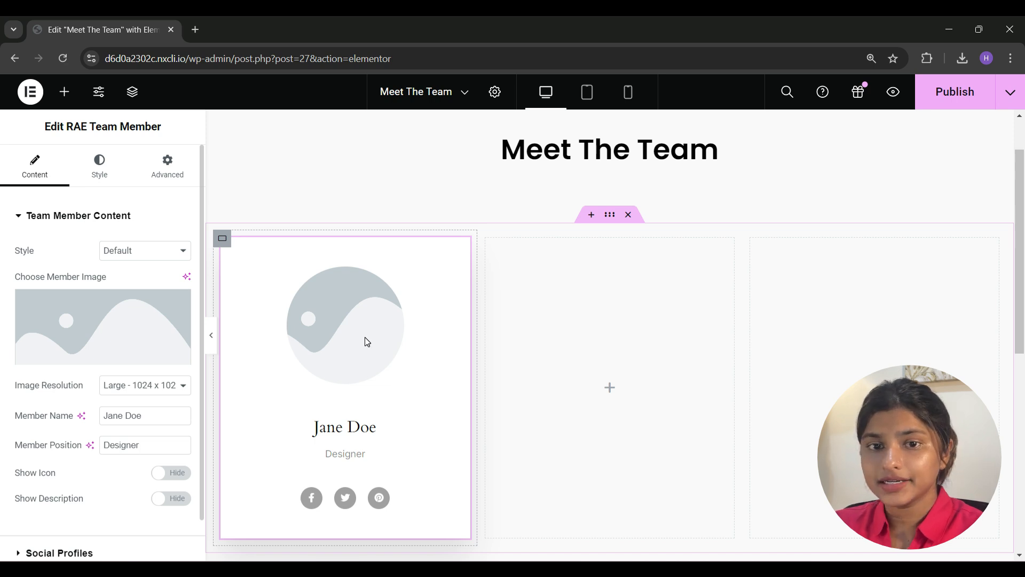
Step: Set the team member's image to the long-haired woman's portrait, admin-ajax.webp, from the media library
click(134, 252)
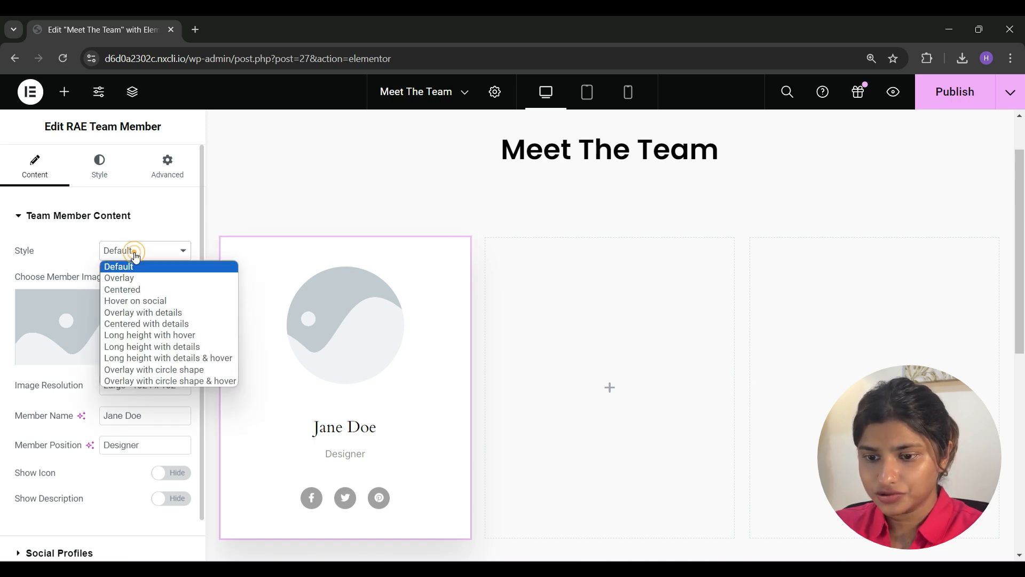
click(133, 253)
click(96, 307)
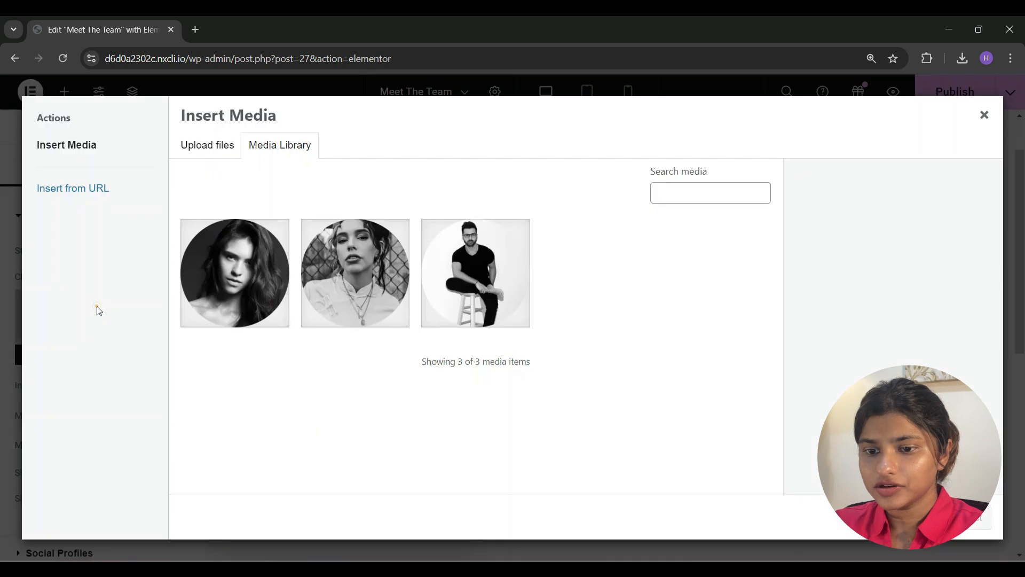
click(237, 267)
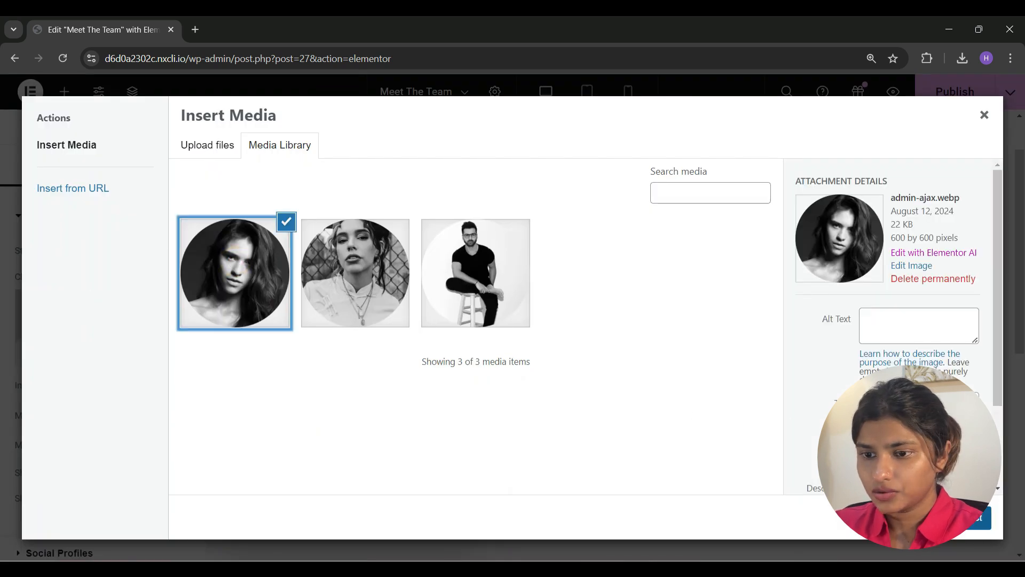
click(964, 517)
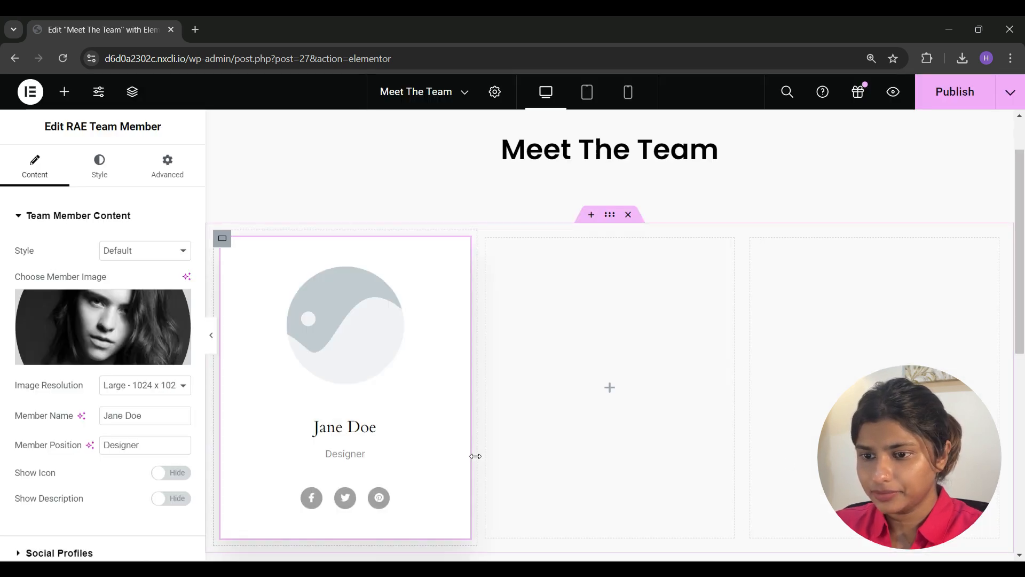
scroll(277, 483, down, 2)
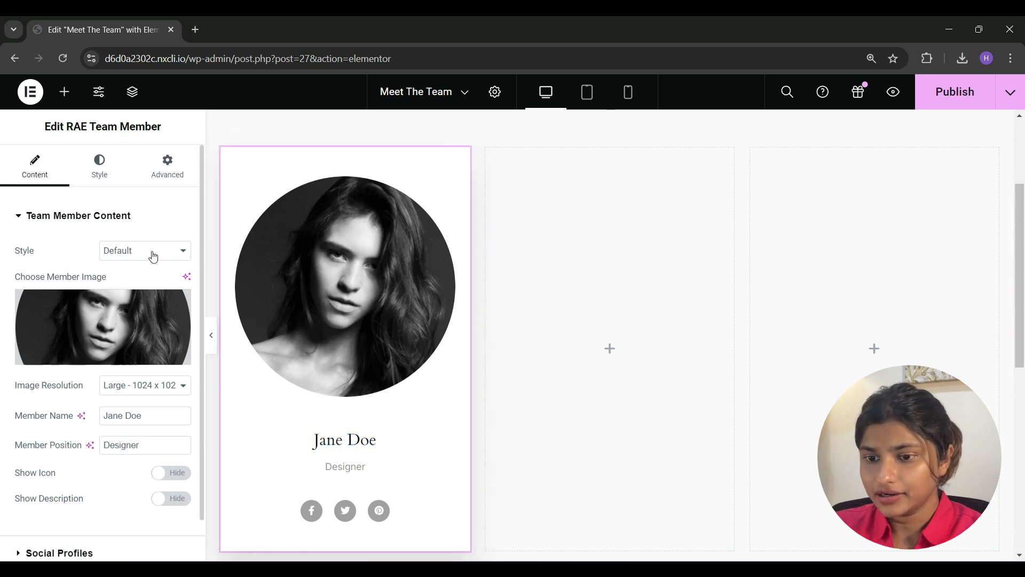
Step: Try the Overlay, Centered and Hover on social styles on the team member card
click(136, 252)
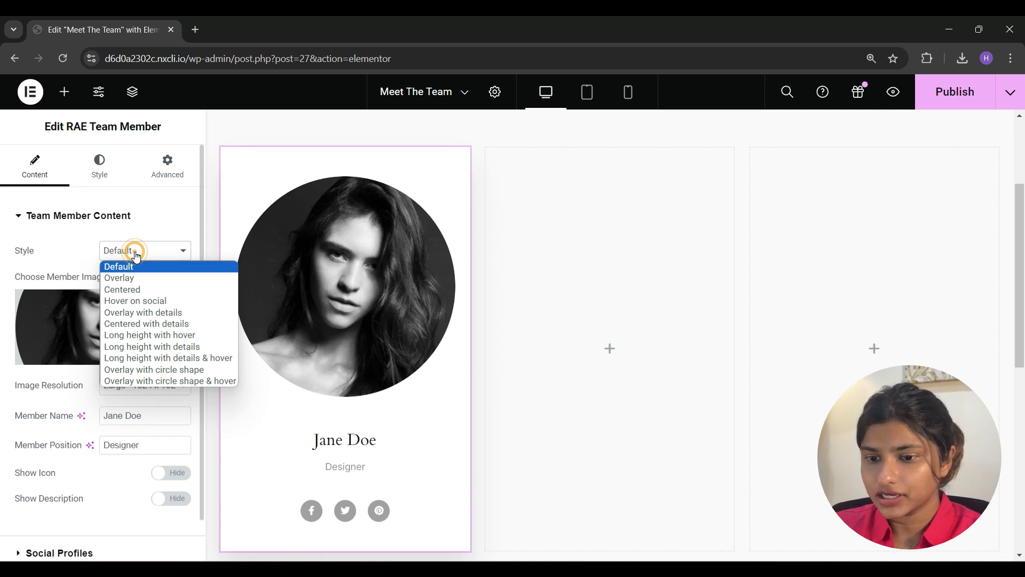
click(133, 278)
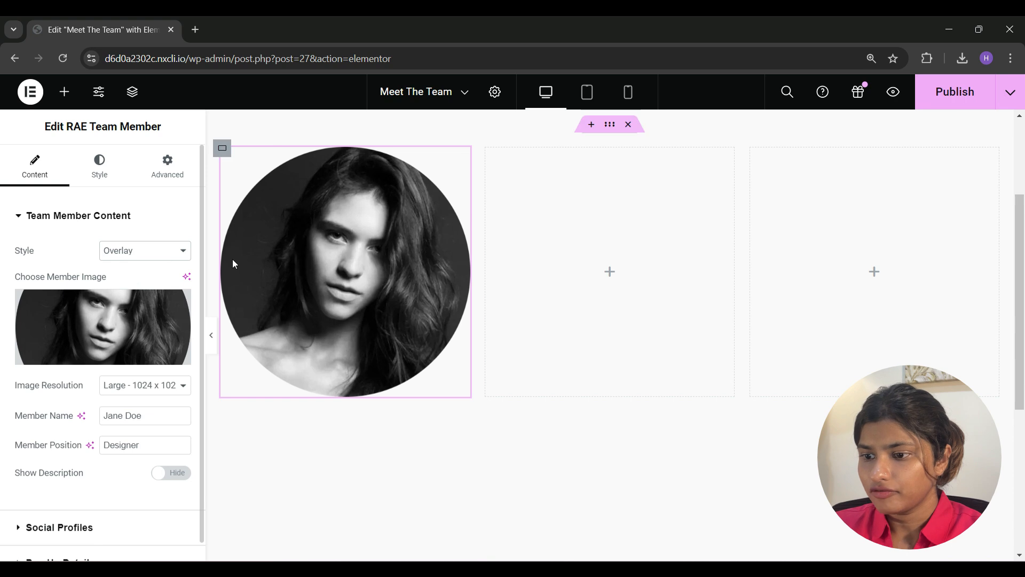
mouse_move(307, 268)
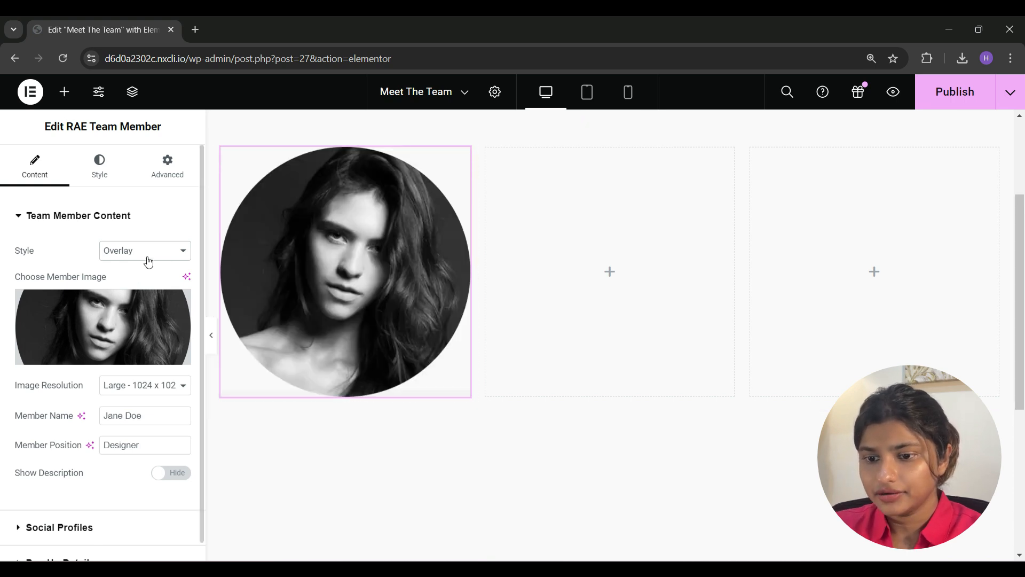
click(124, 250)
click(118, 290)
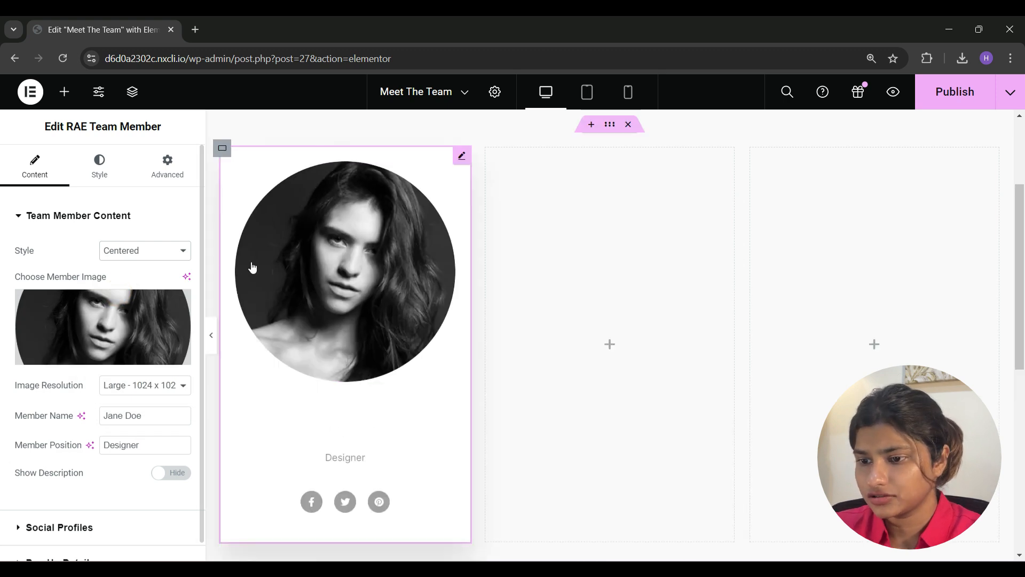
click(163, 250)
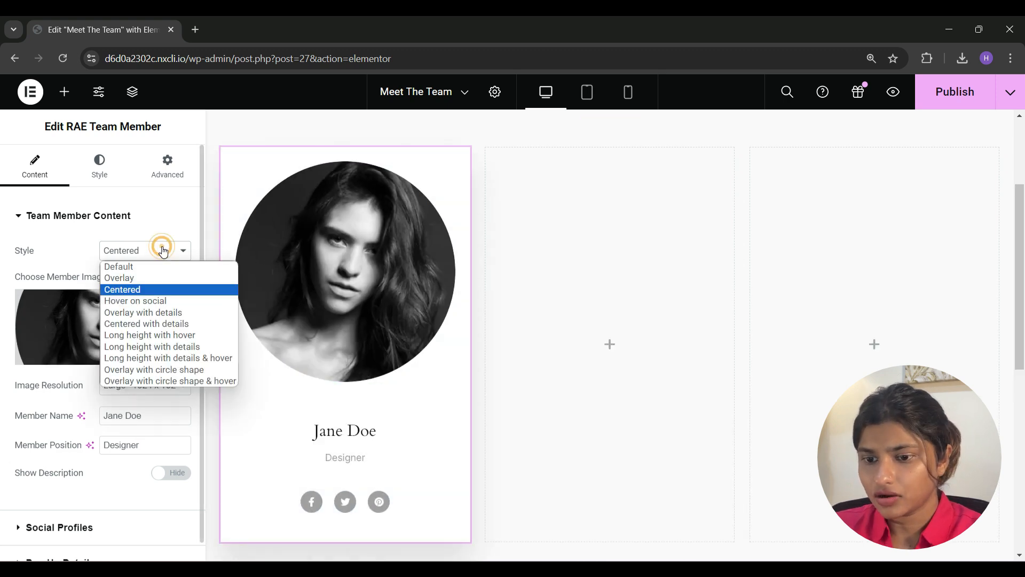
click(135, 301)
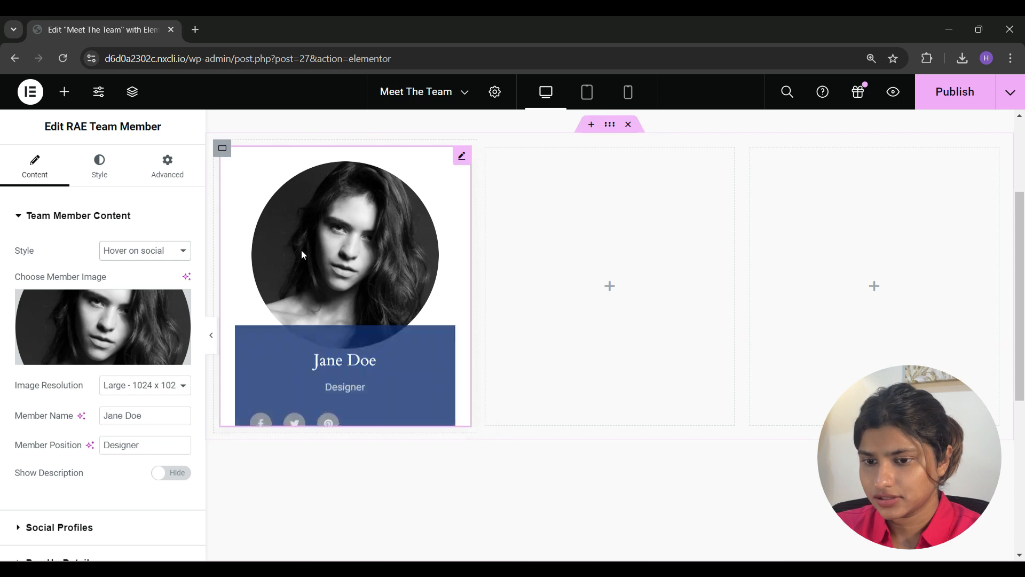
Step: Try the Overlay with details, Centered with details and Long height with hover styles on the team member card
click(161, 250)
click(143, 312)
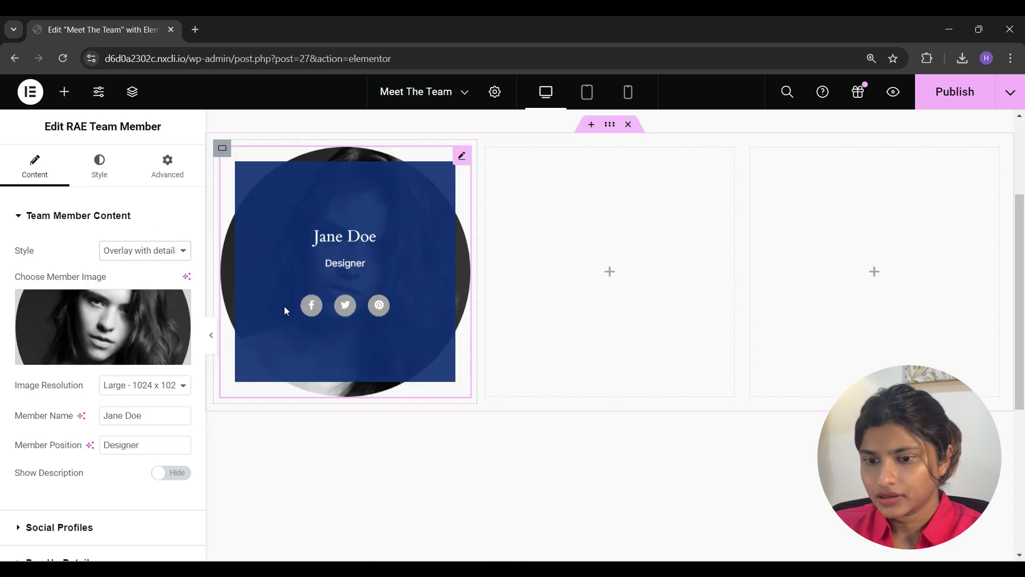
click(137, 250)
click(139, 323)
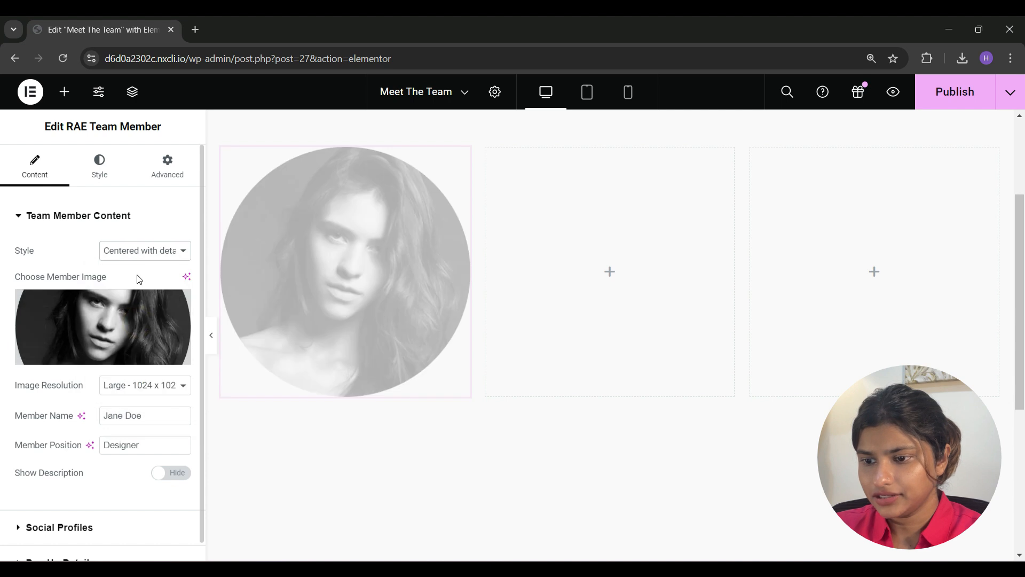
click(174, 247)
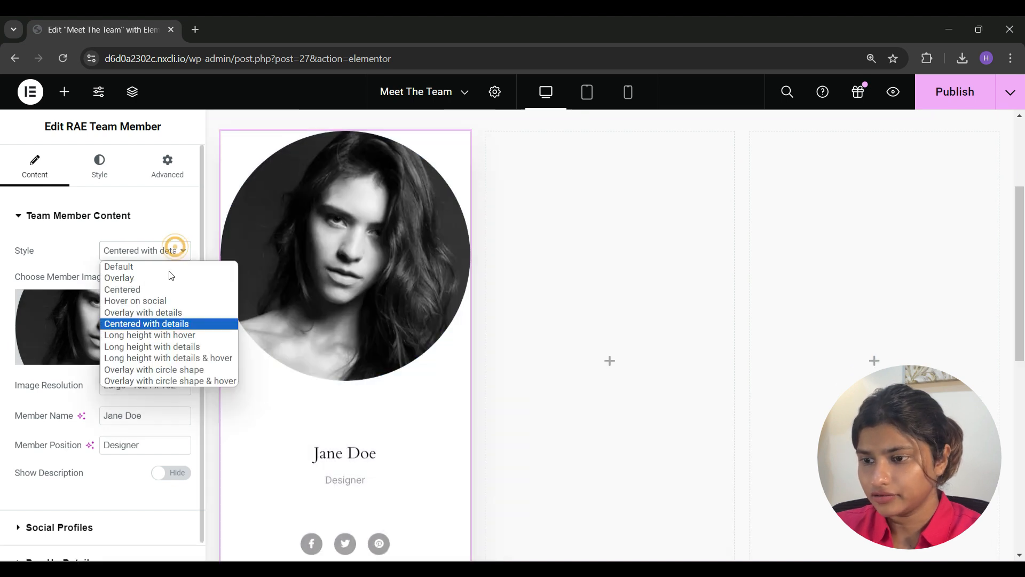
click(155, 335)
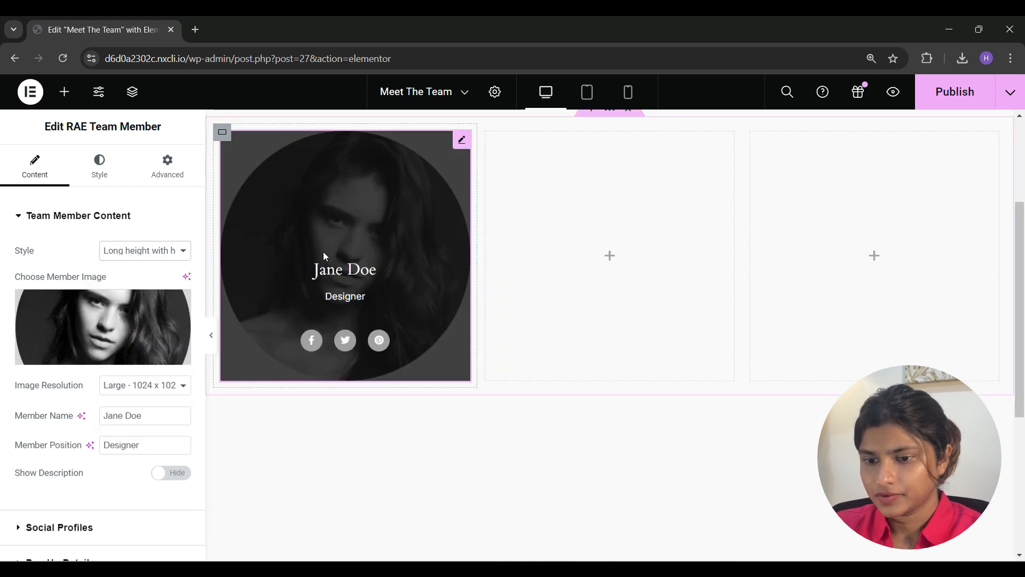
Step: Try the Long height with details, Long height with details & hover and Overlay with circle shape styles on the card
click(160, 251)
click(144, 345)
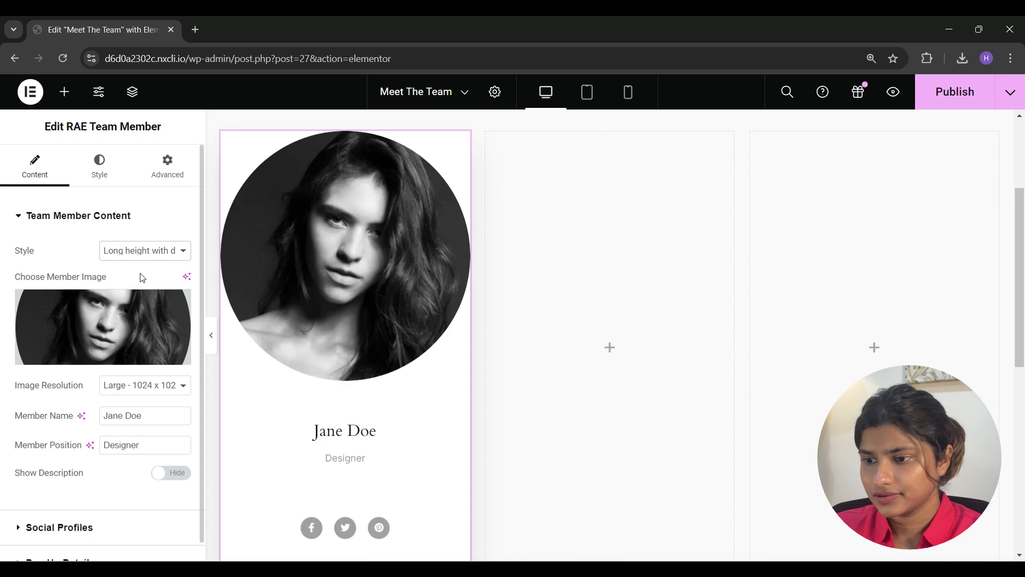
click(152, 252)
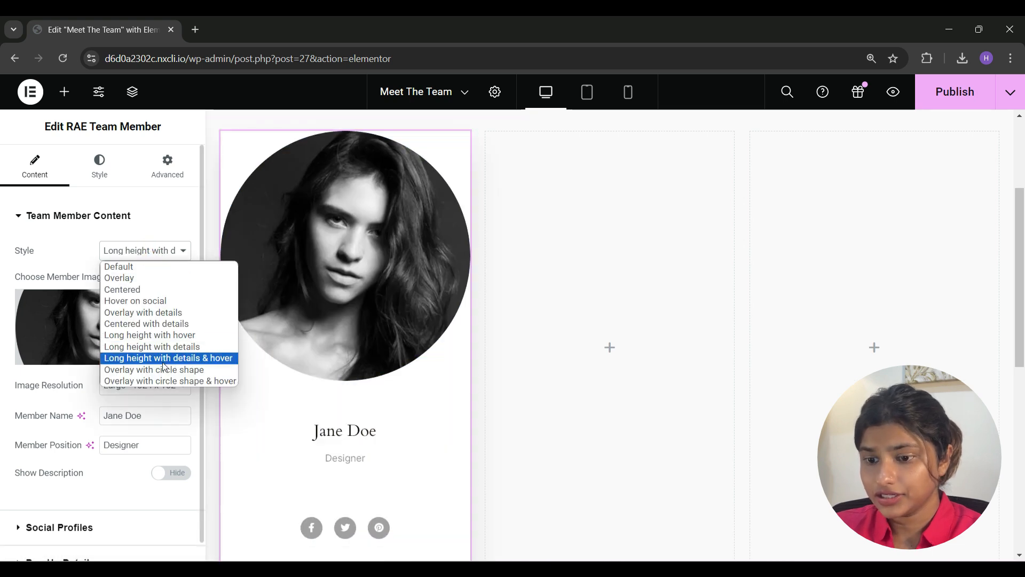
click(149, 358)
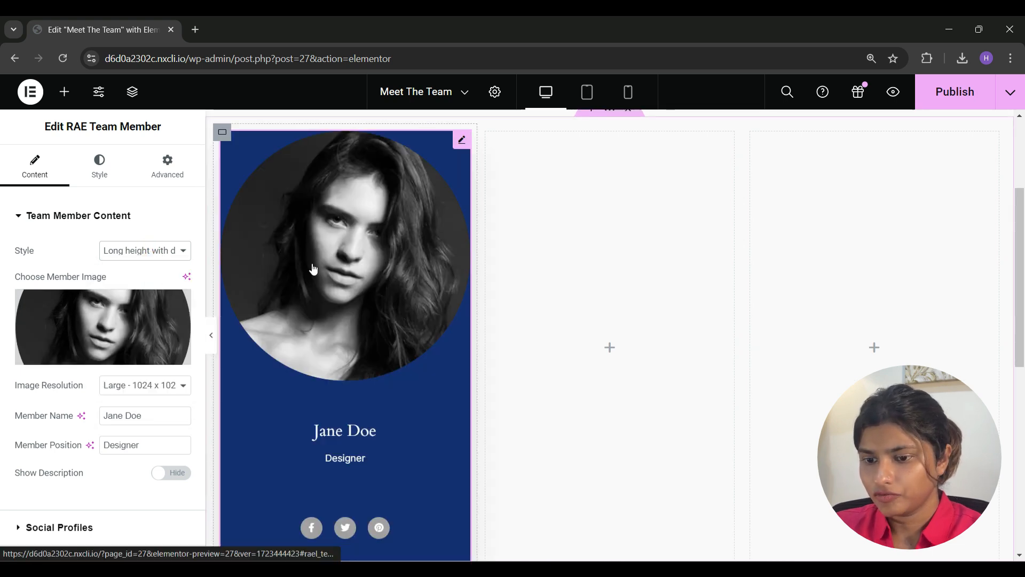
click(144, 250)
click(141, 366)
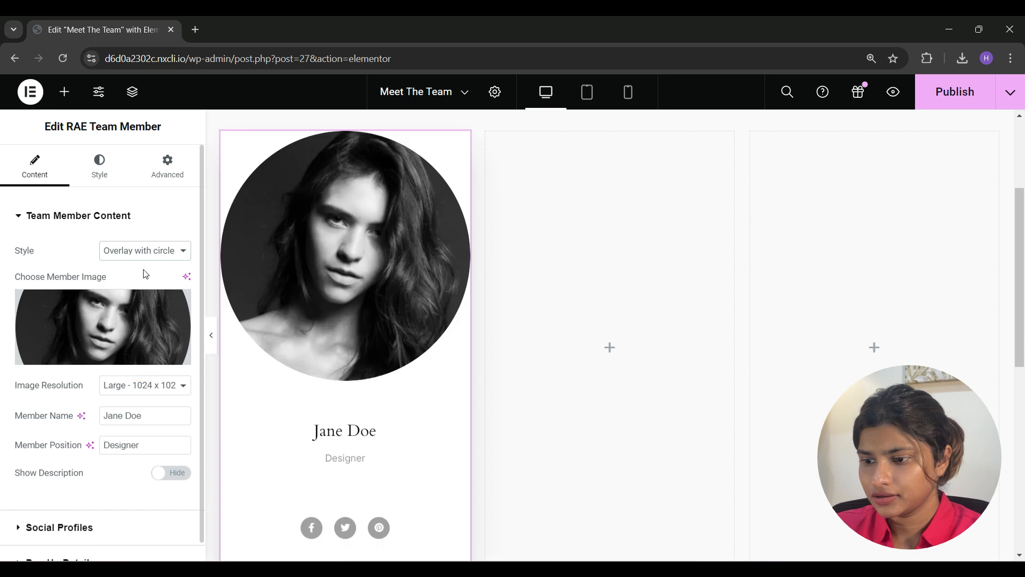
Step: Set the card's style to Overlay with circle shape & hover and its image resolution to Full
click(140, 251)
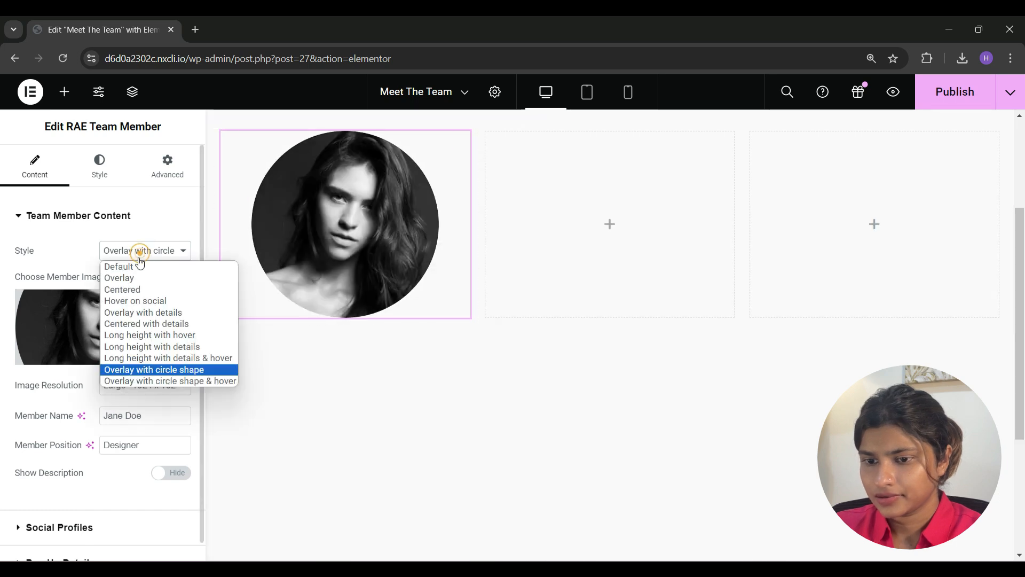
click(120, 381)
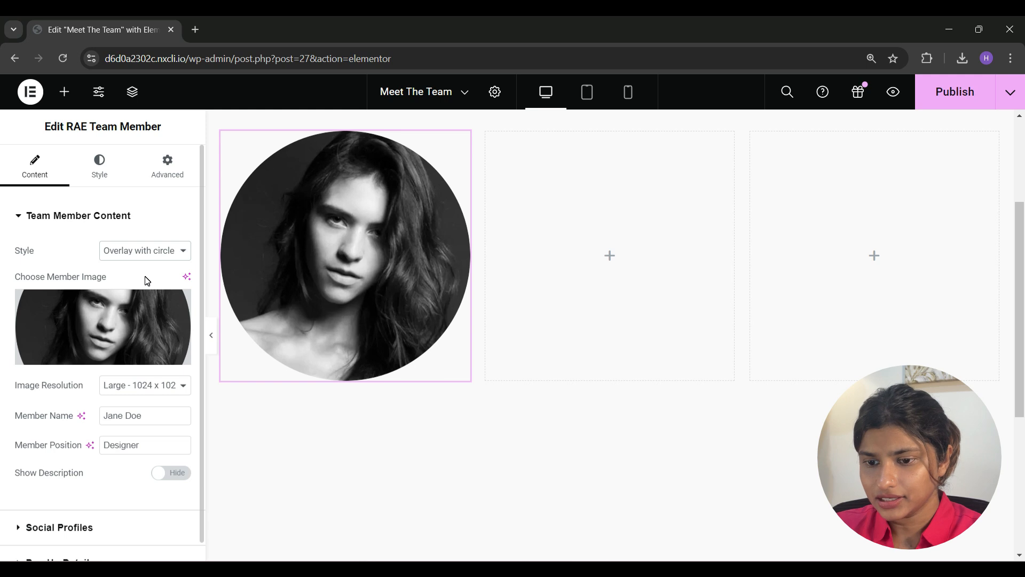
click(177, 386)
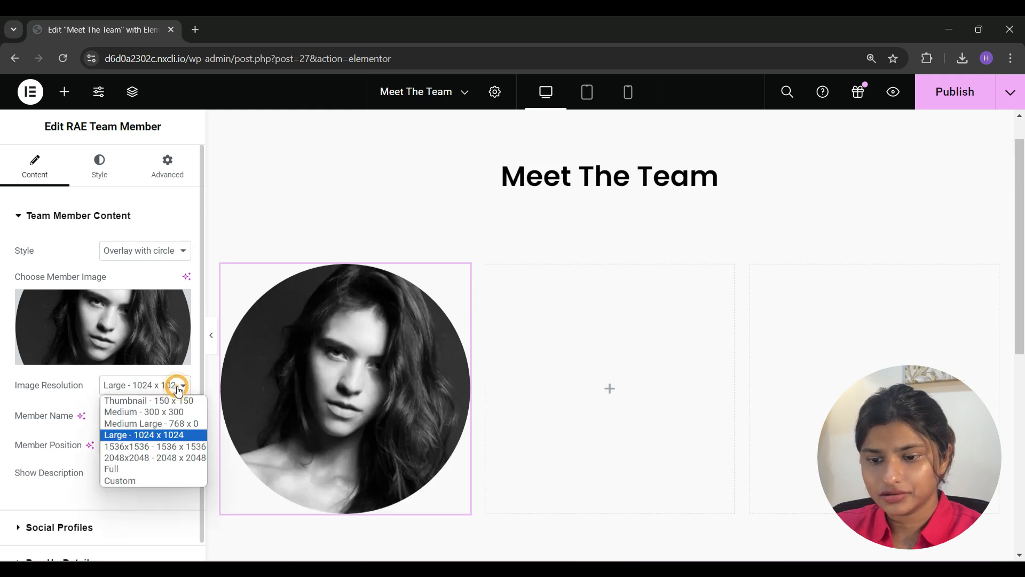
click(117, 469)
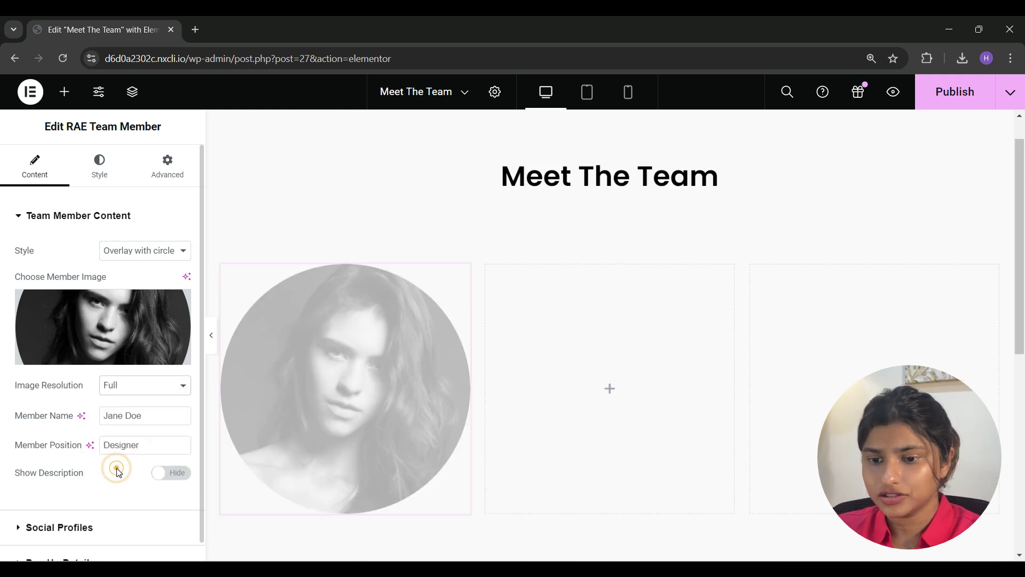
Step: Enter the team member's full name and set the member position to Graphic Designer
triple_click(161, 416)
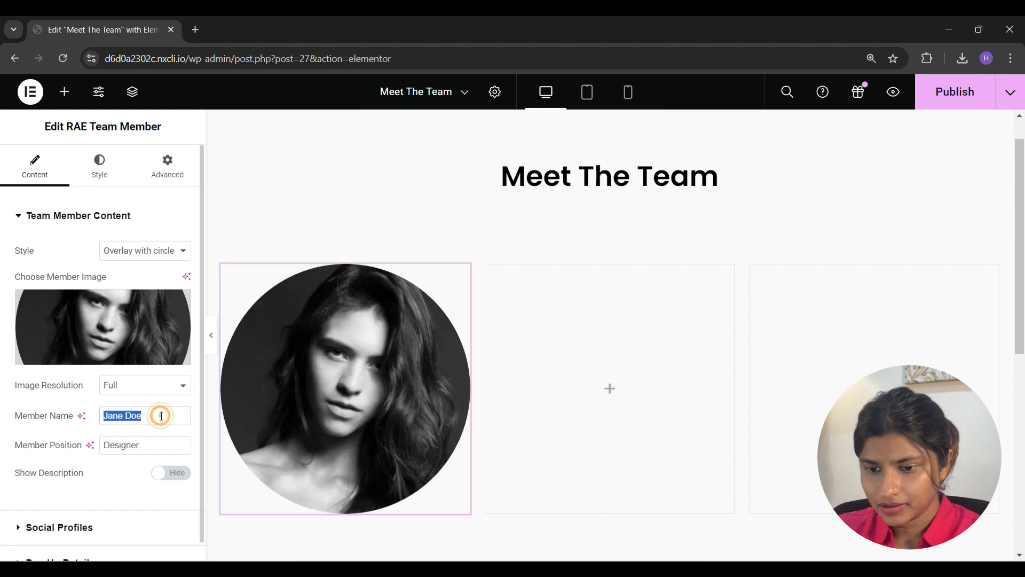
text(Nina Roe)
triple_click(151, 444)
text(G)
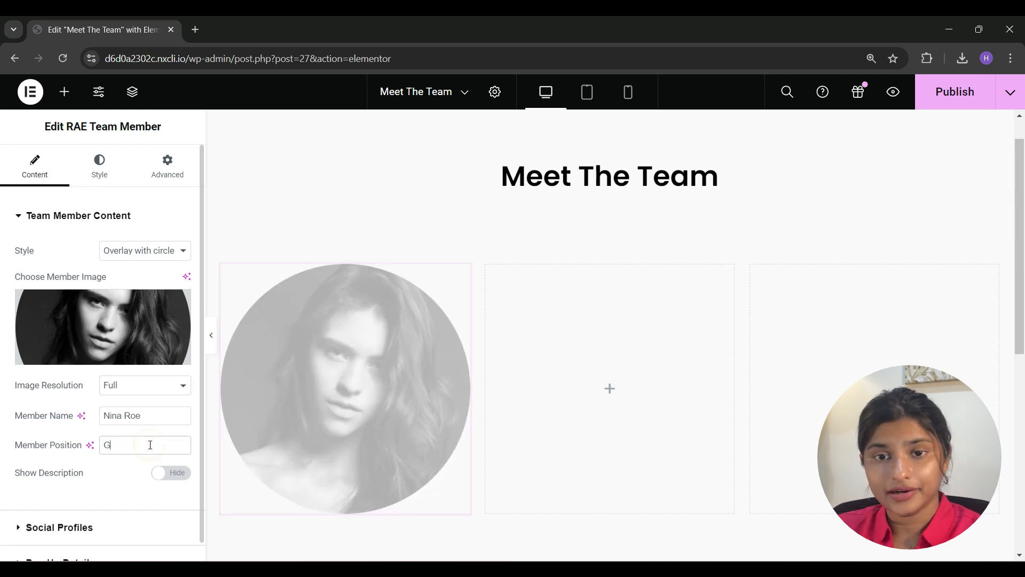
text(raphic Designer)
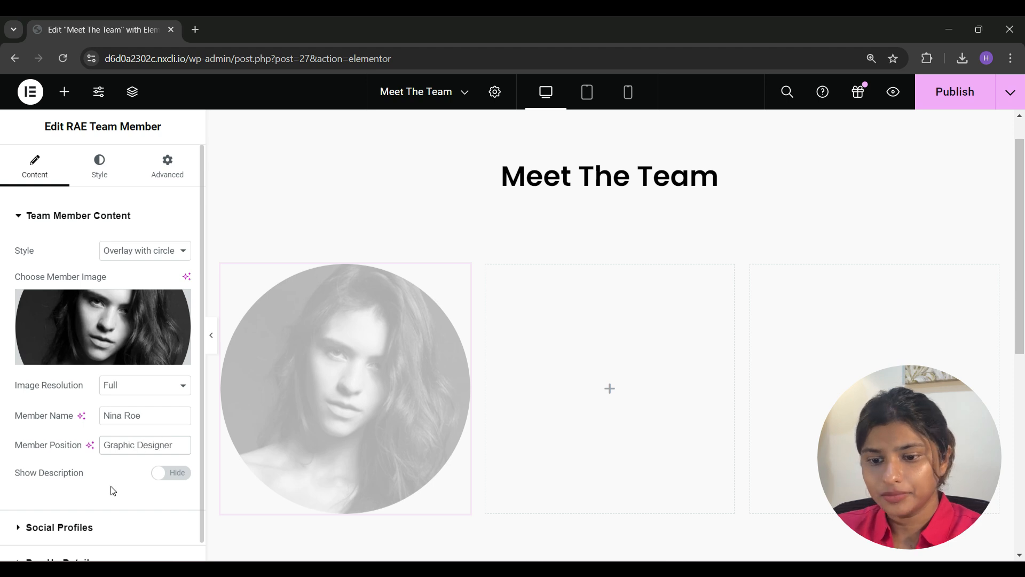
Step: Turn on the member description to check its About Member text, and turn it off again
scroll(111, 486, down, 1)
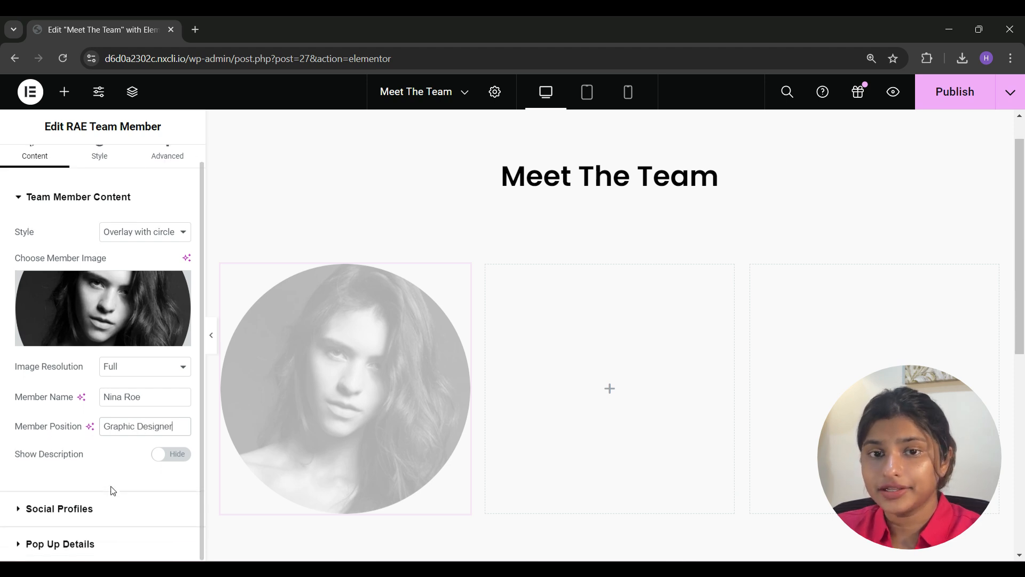
click(171, 453)
scroll(110, 466, down, 1)
click(83, 442)
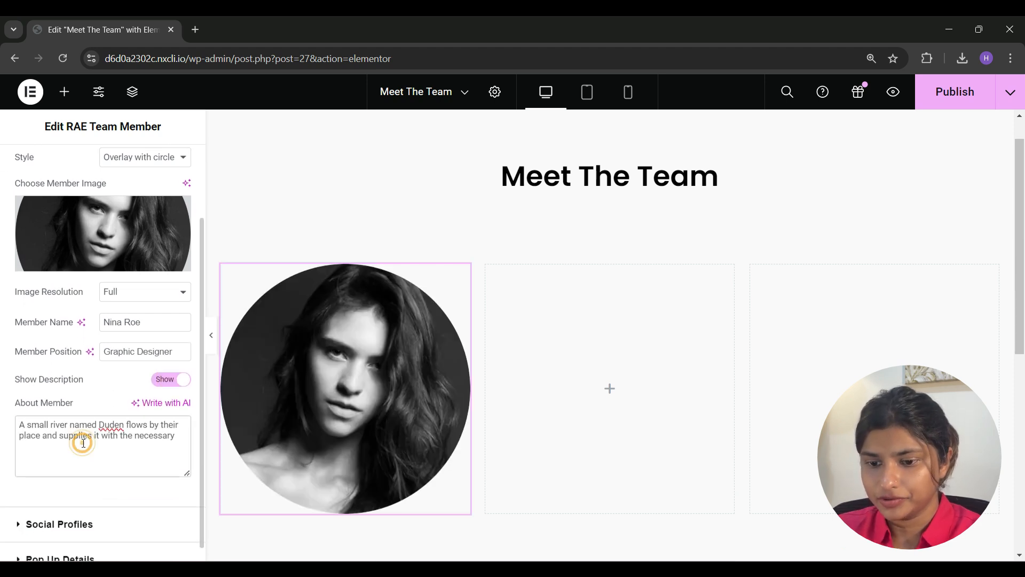
click(182, 437)
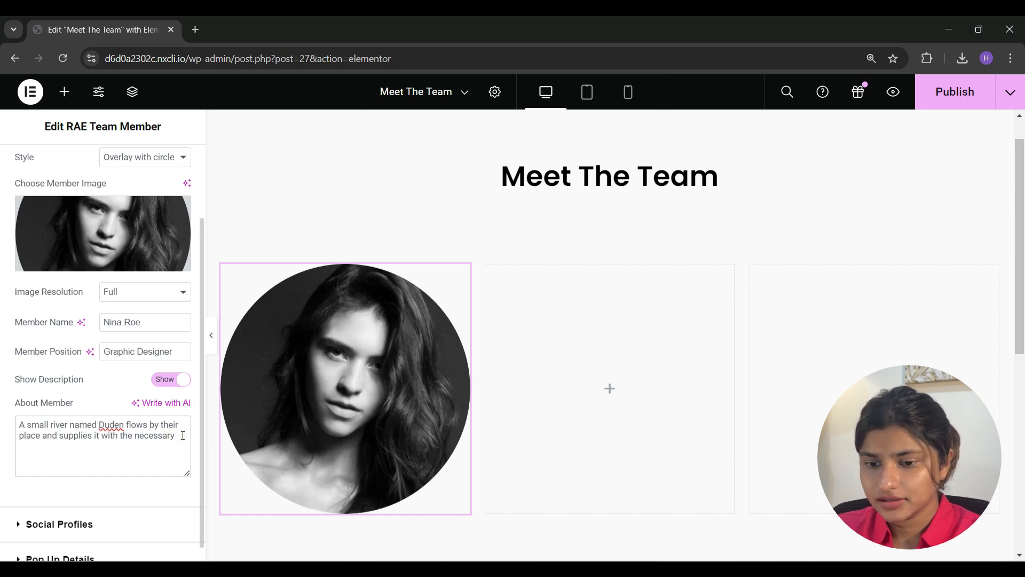
click(165, 380)
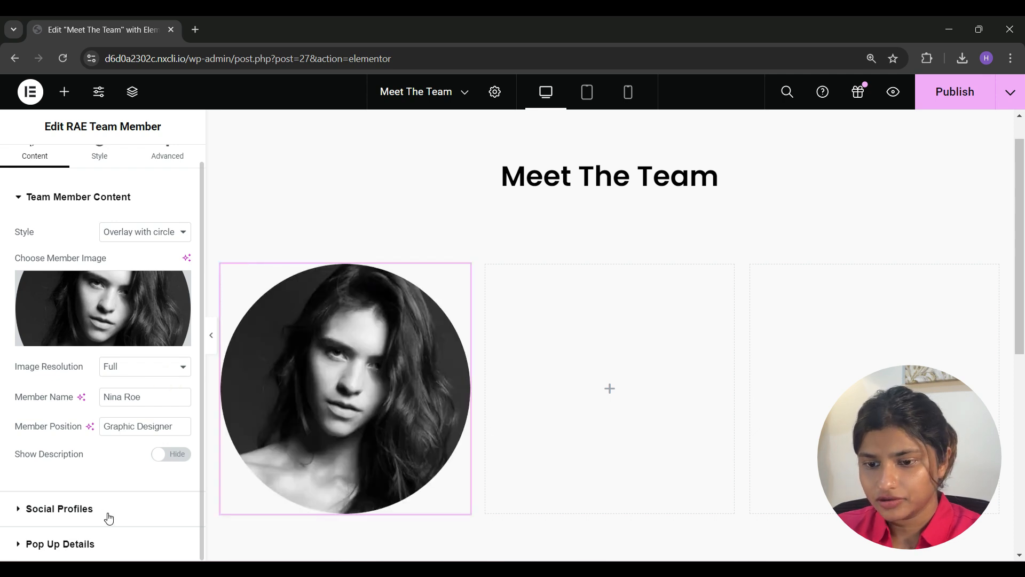
Step: Turn the display of the card's social profiles off and back on
click(109, 517)
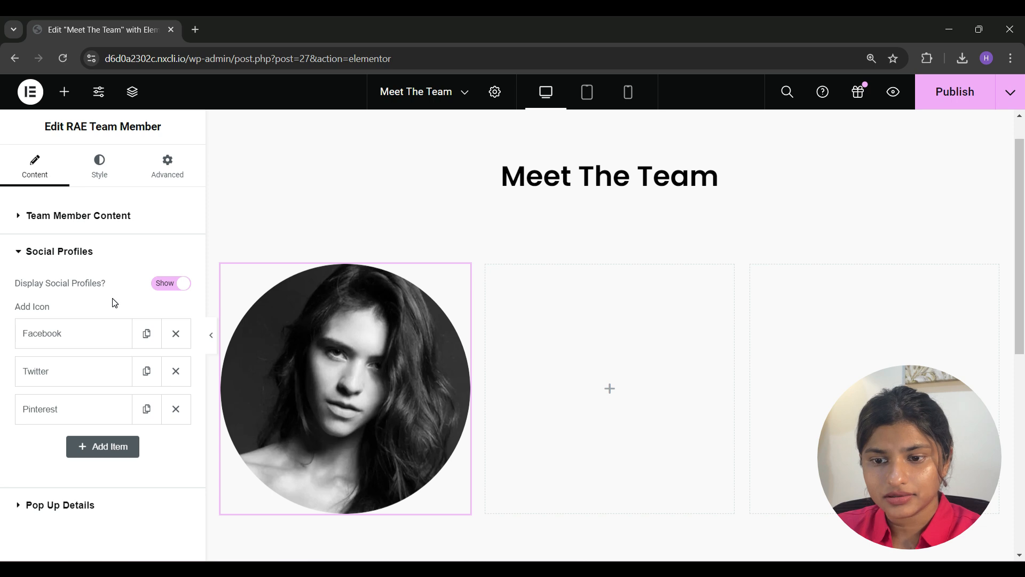
click(167, 291)
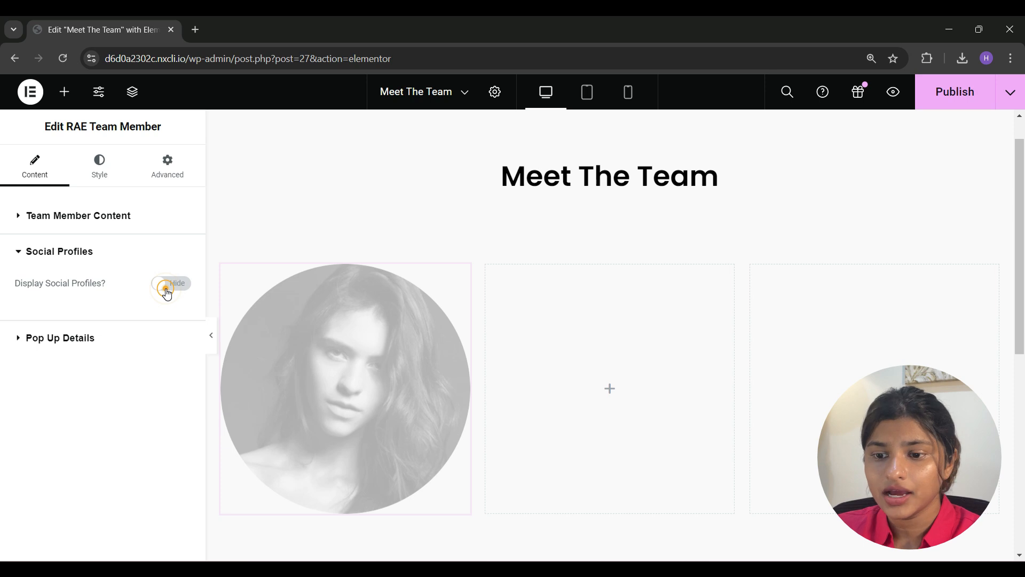
click(167, 291)
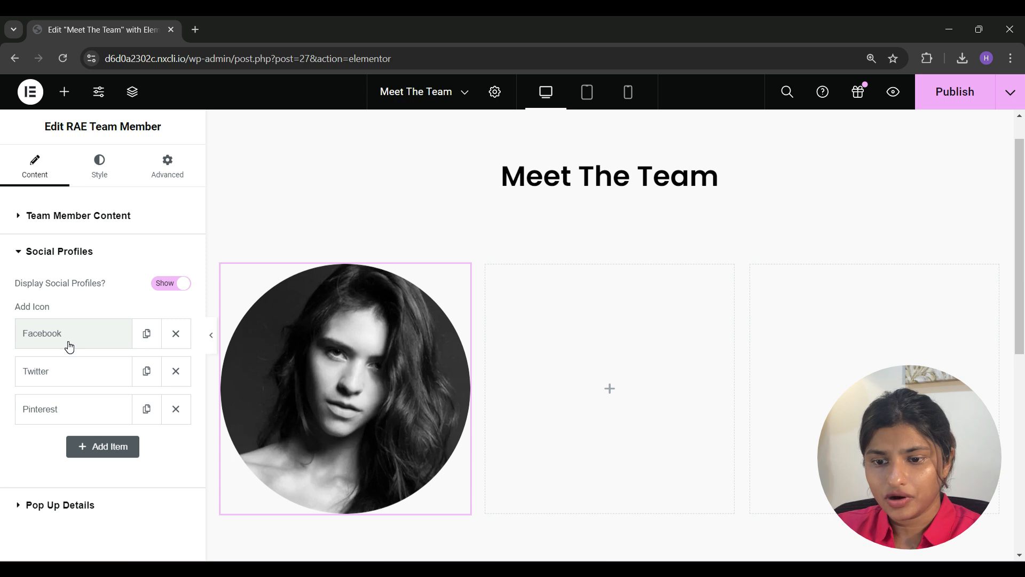
Step: Find the round Facebook icon in the icon library and insert it for the Facebook social profile item
click(70, 347)
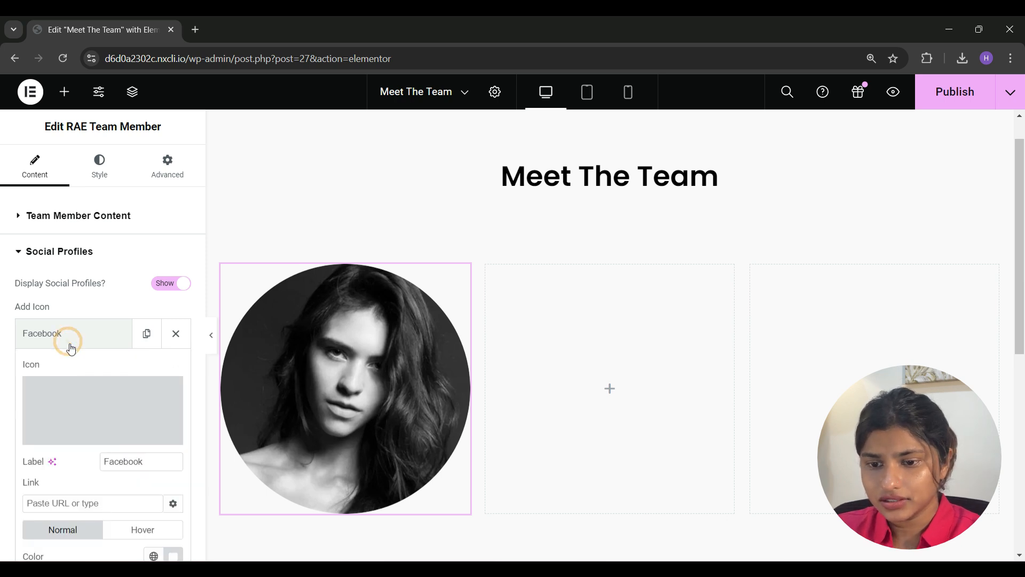
scroll(84, 364, down, 2)
scroll(84, 363, down, 1)
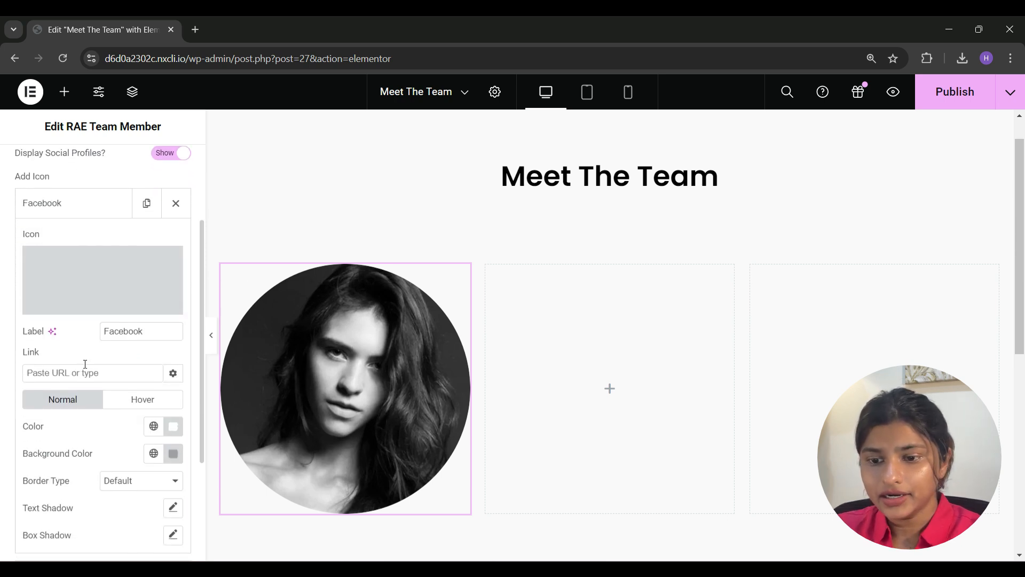
click(86, 257)
click(427, 141)
text(facebook)
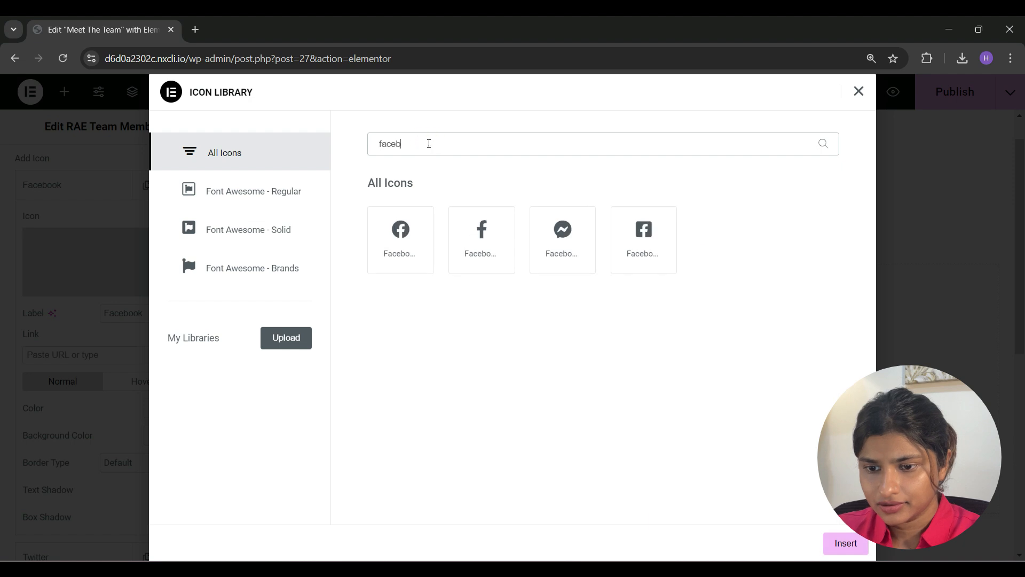
click(423, 265)
click(831, 549)
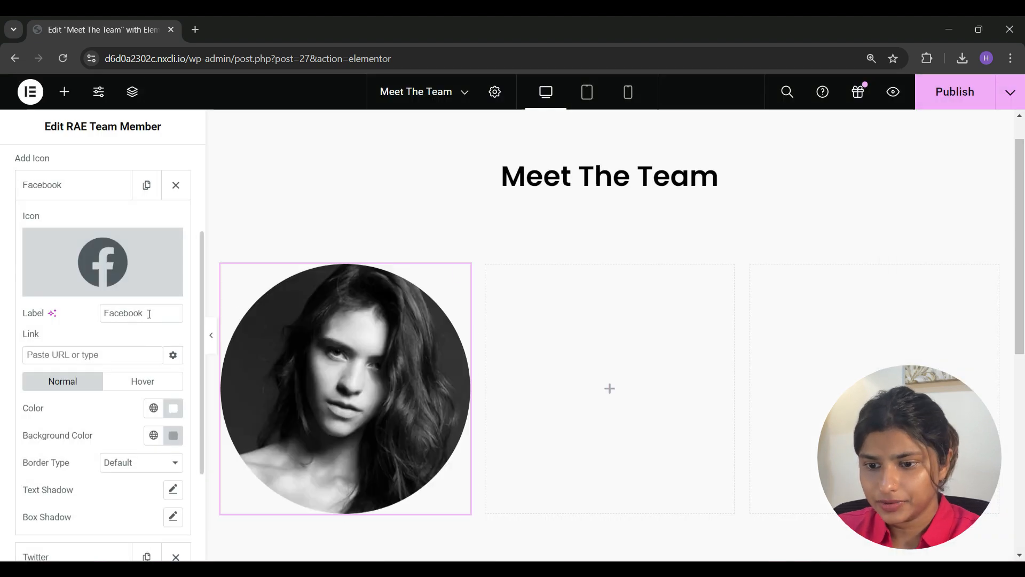
Step: Set the link of the Facebook social profile item to #
click(116, 356)
click(117, 356)
text(#)
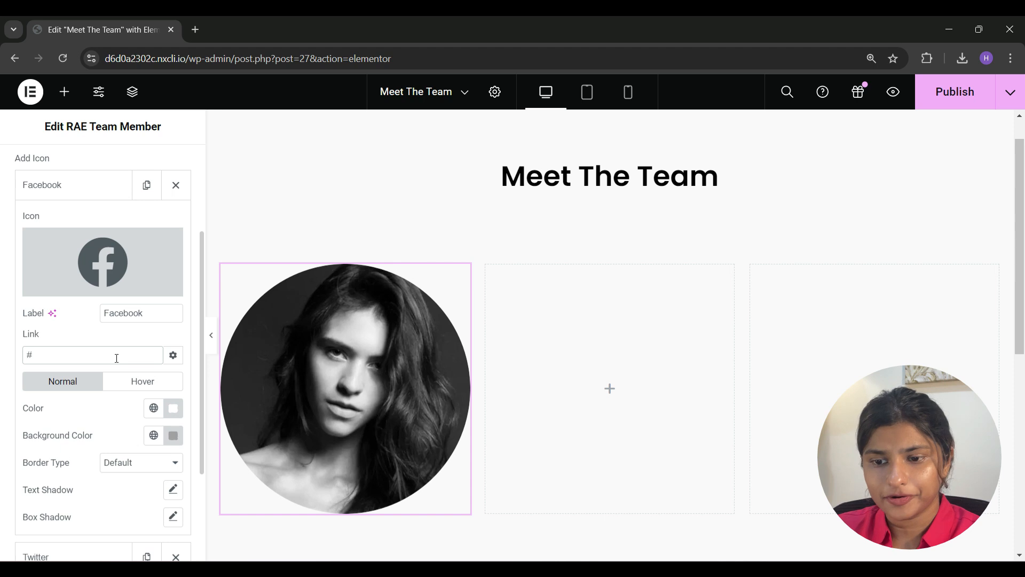
Step: Set the Facebook item's normal color to dark navy and its background color to white #FFFFFF, keeping the Default border type
scroll(111, 425, down, 2)
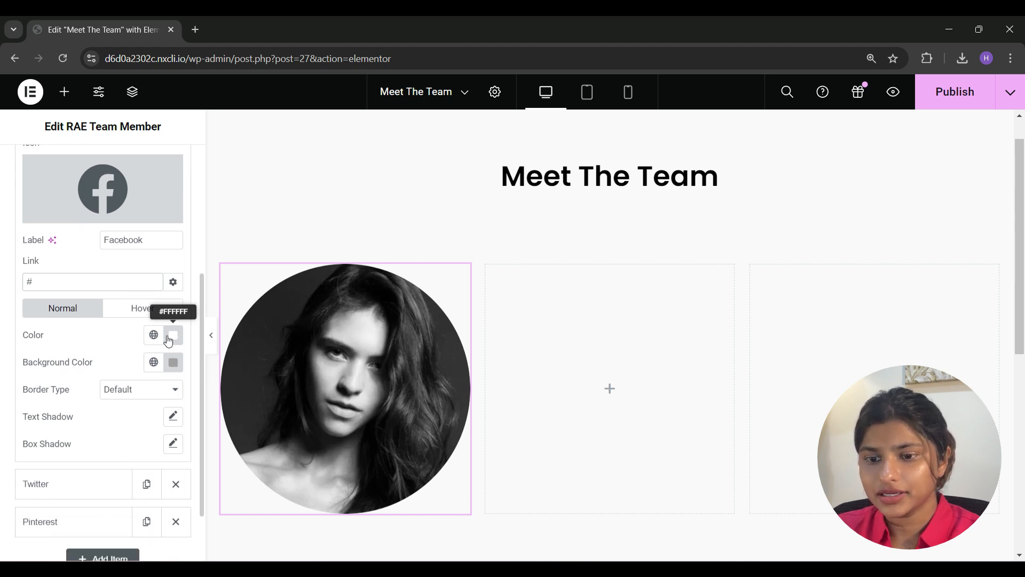
click(173, 336)
text(#a1a1a1)
click(112, 335)
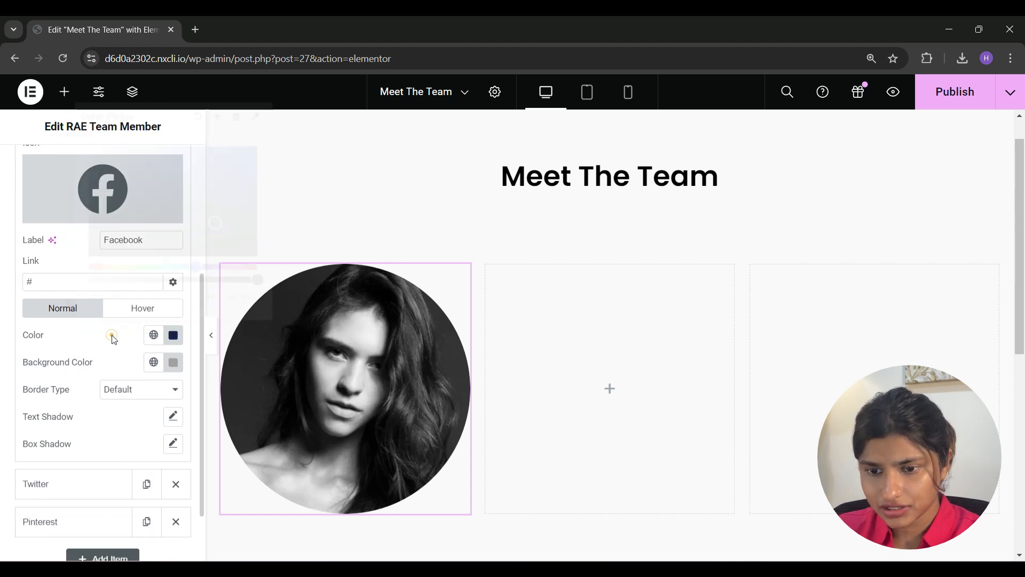
click(176, 368)
click(107, 349)
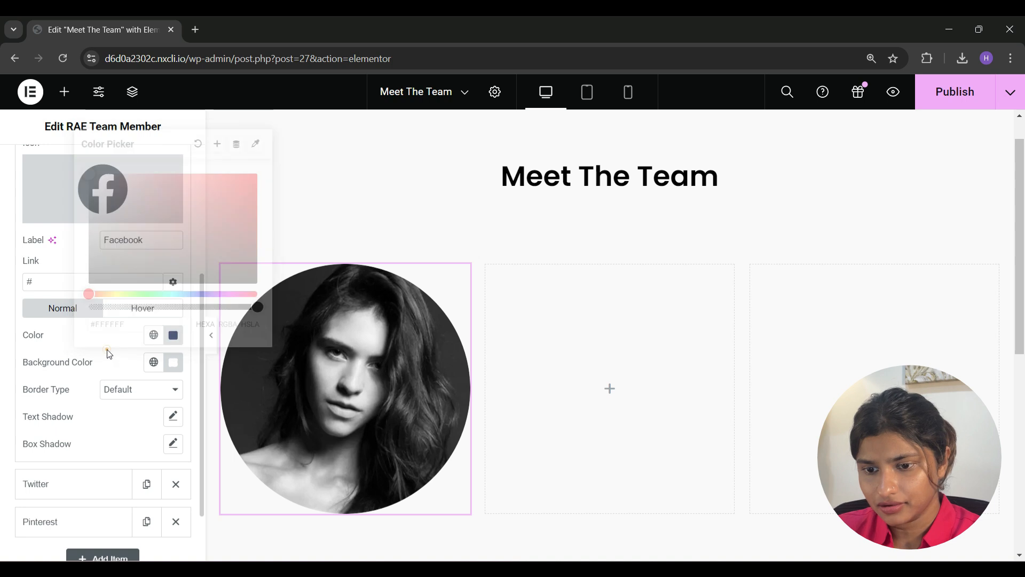
click(112, 403)
click(126, 394)
click(116, 364)
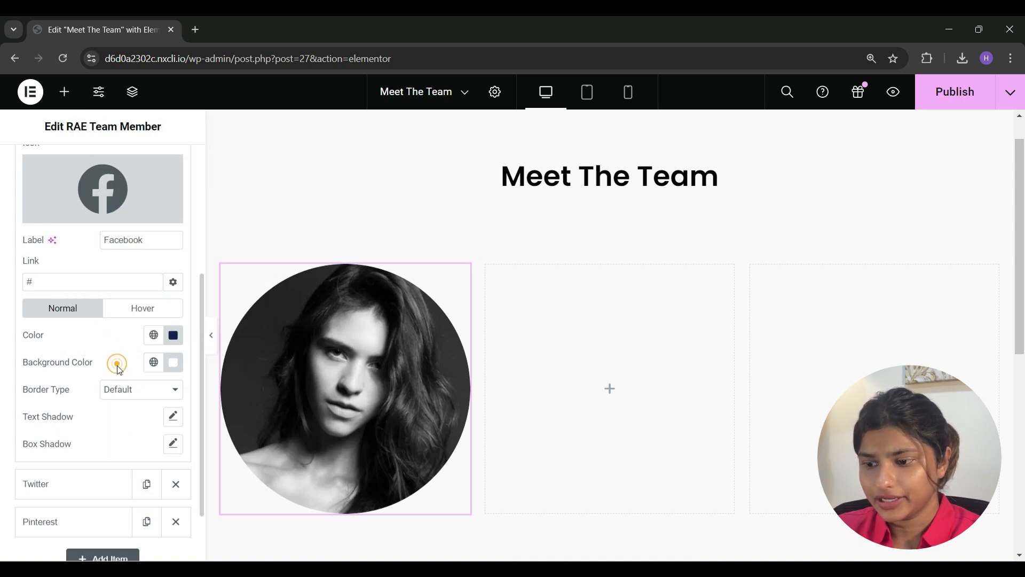
Step: Enable the text shadow and box shadow with default values for the Facebook icon, and show its hover settings
click(175, 418)
click(175, 417)
scroll(175, 417, down, 2)
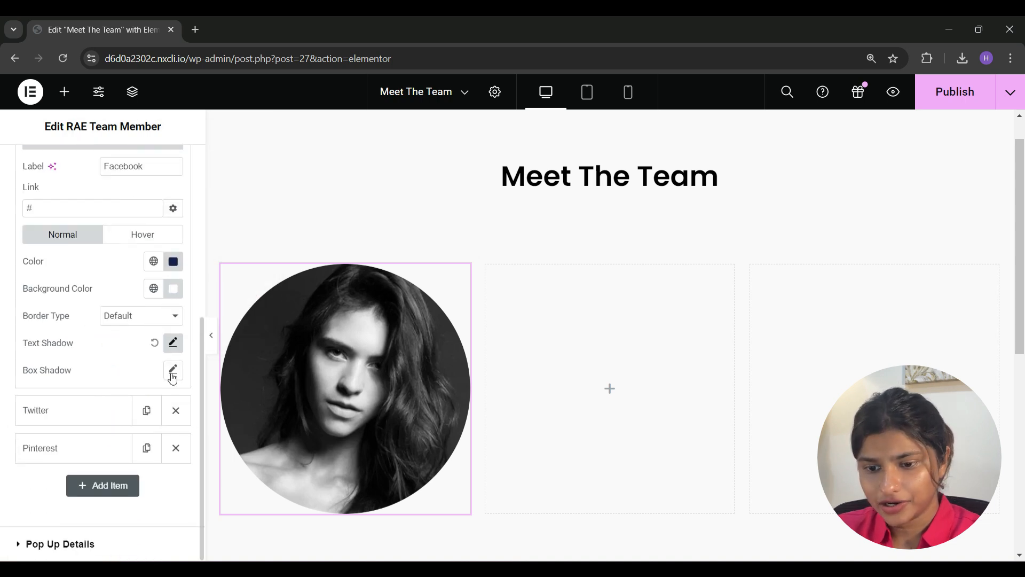
click(172, 373)
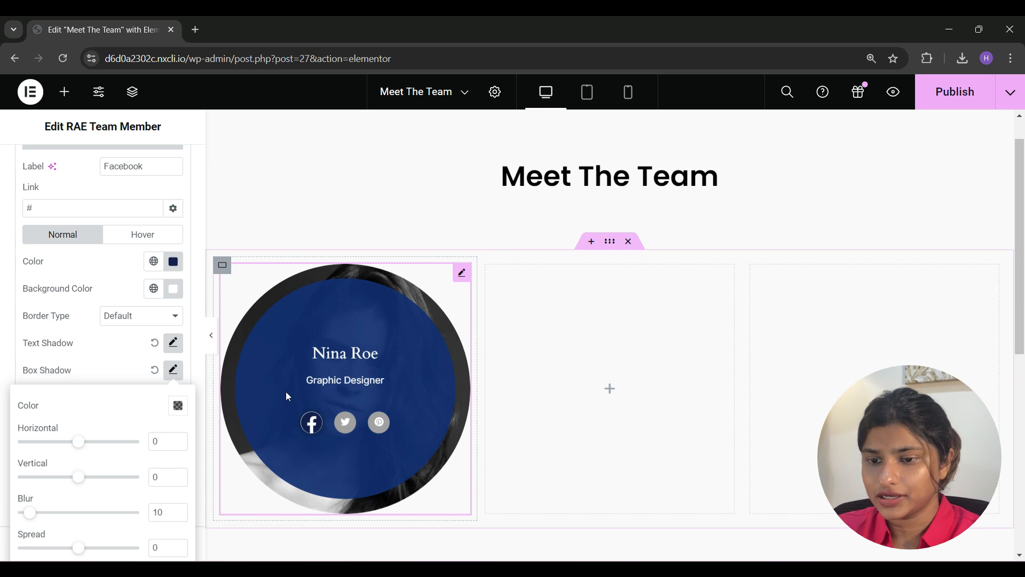
click(117, 354)
click(126, 245)
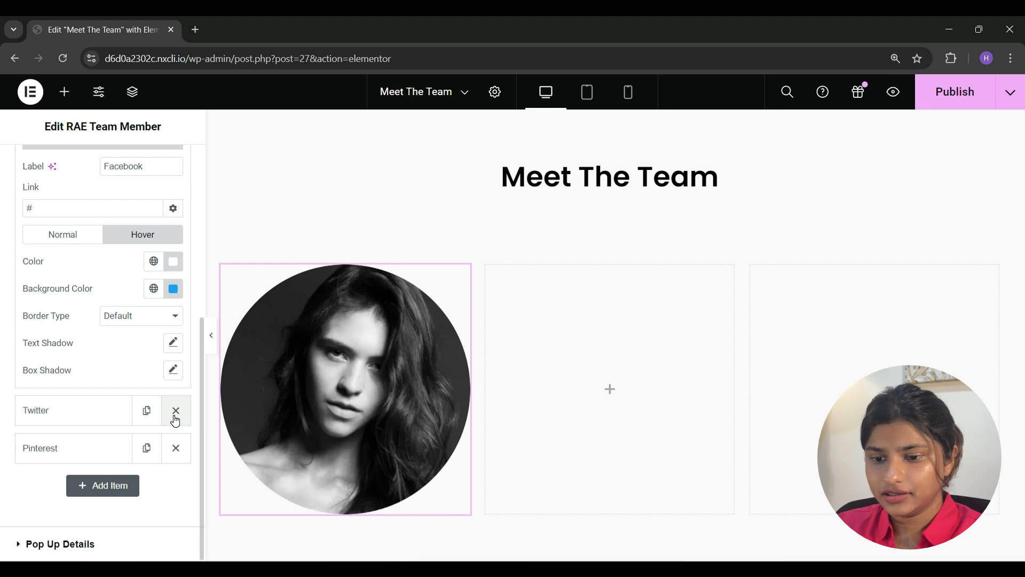
Step: Remove the Twitter item from the social profiles and add a new social profile item
click(176, 411)
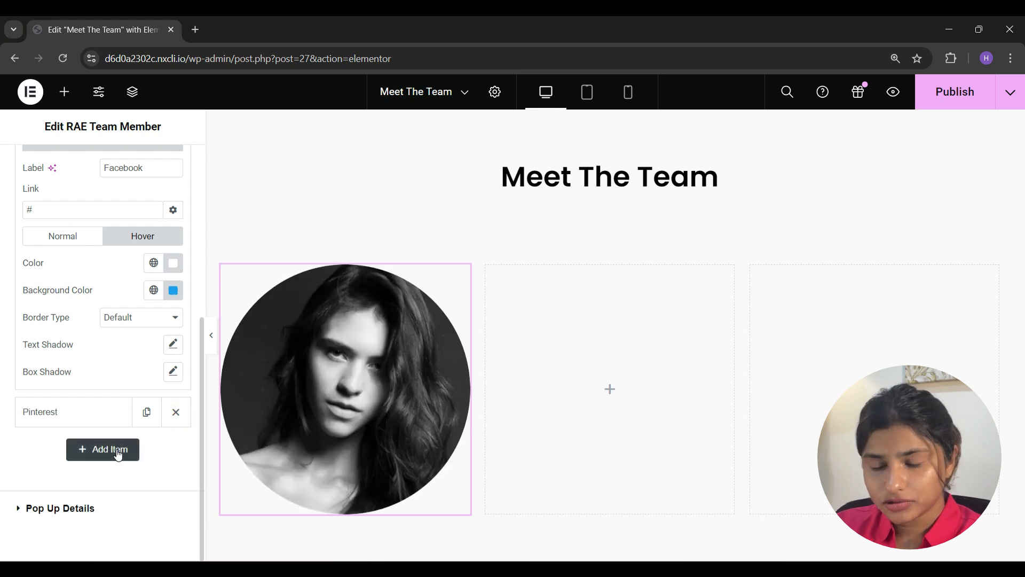
click(118, 453)
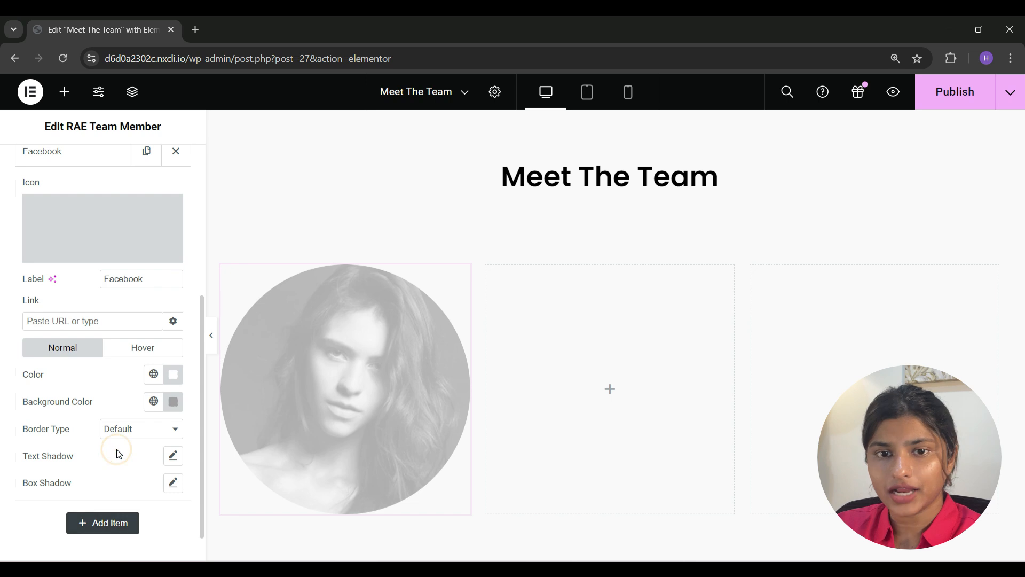
Step: Turn the member popup in the pop up details off and back on
scroll(116, 449, down, 1)
click(67, 542)
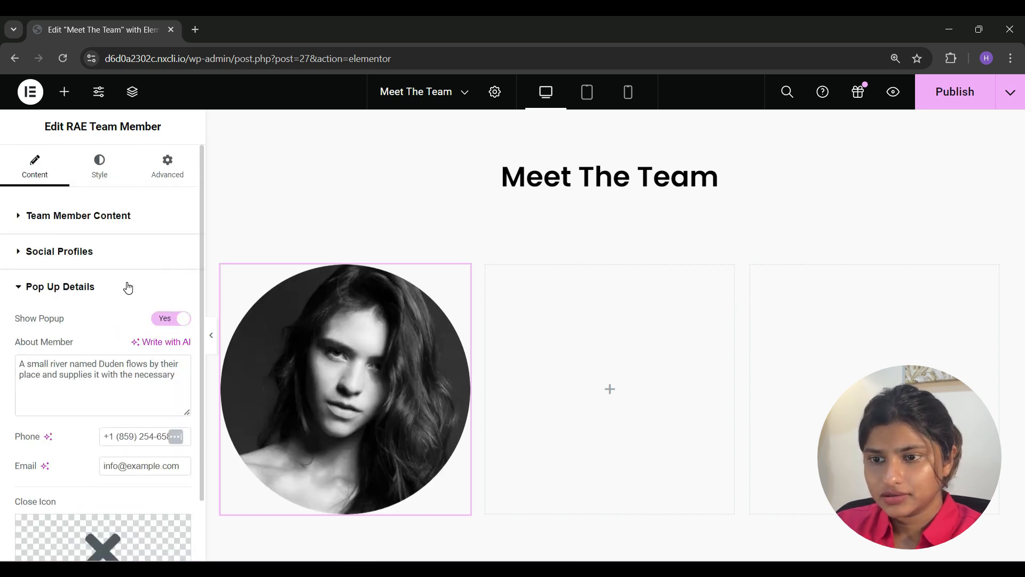
click(162, 320)
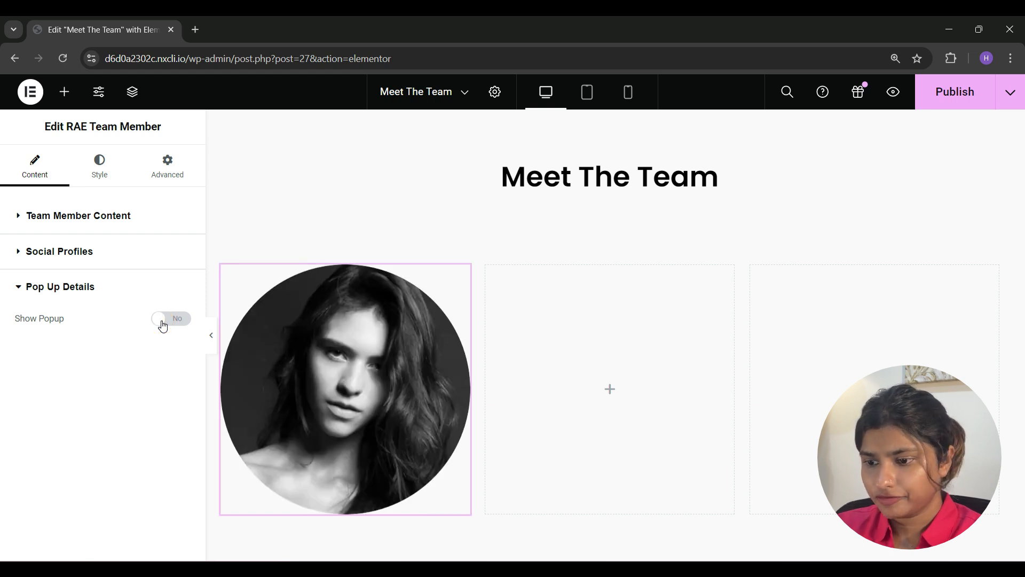
click(163, 324)
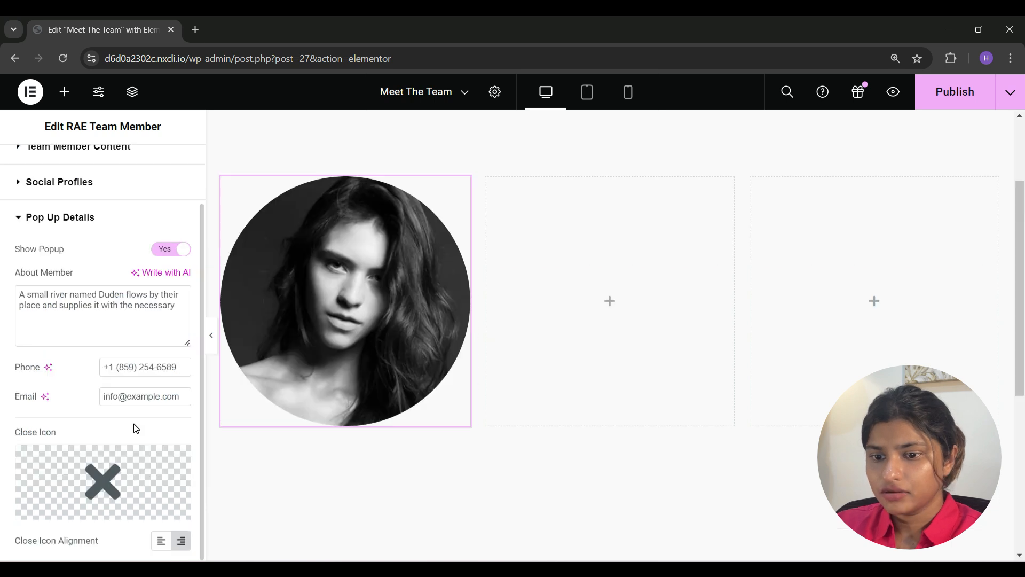
Step: Preview the member's popup from the card and look over its About Member, Phone and Email fields
mouse_move(325, 292)
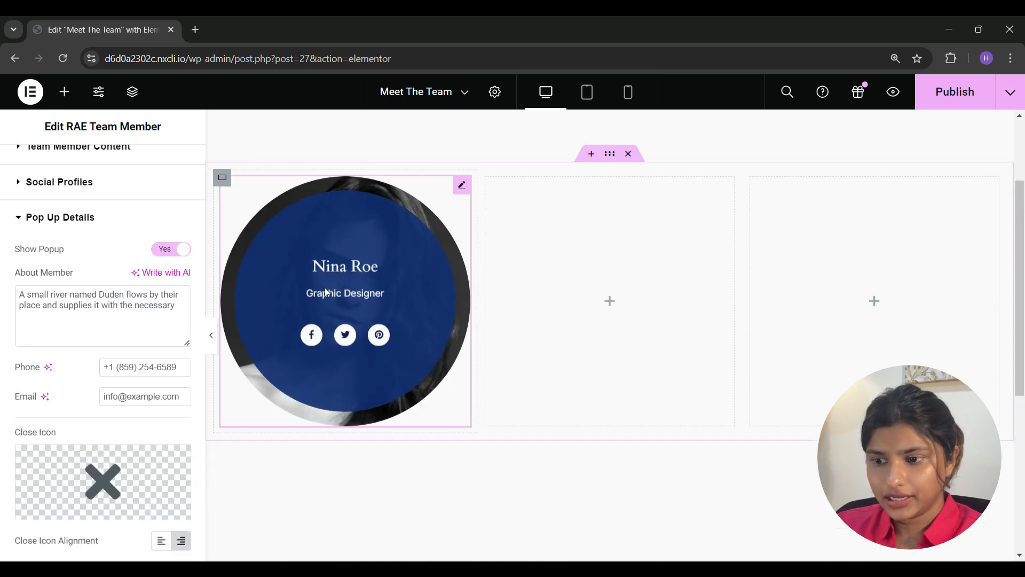
click(344, 269)
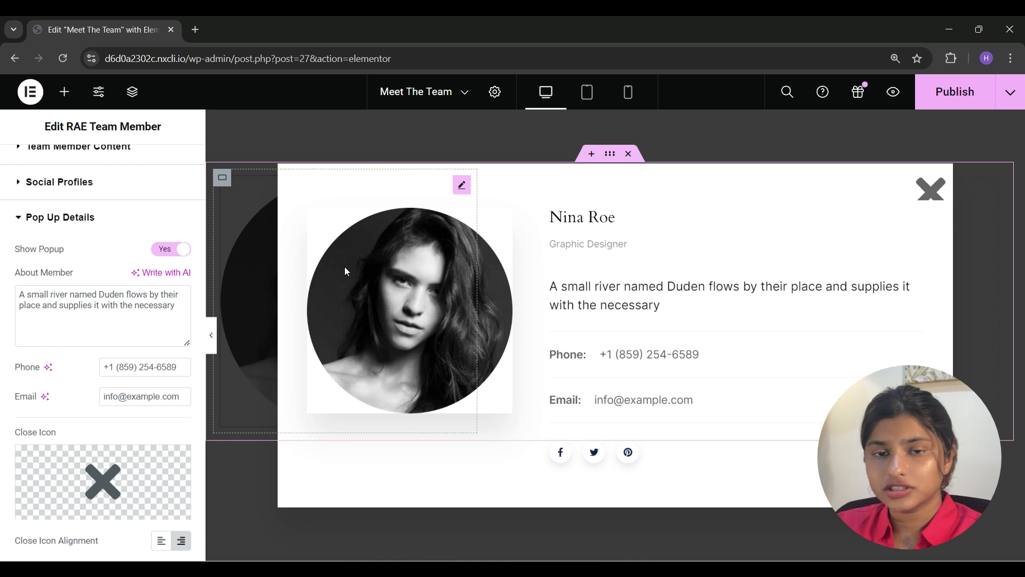
click(155, 301)
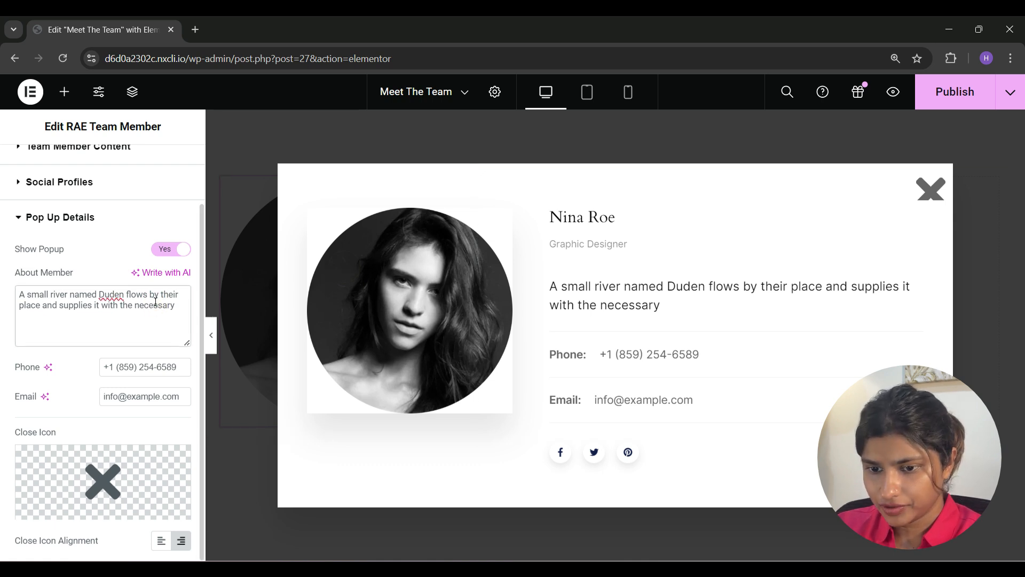
click(139, 368)
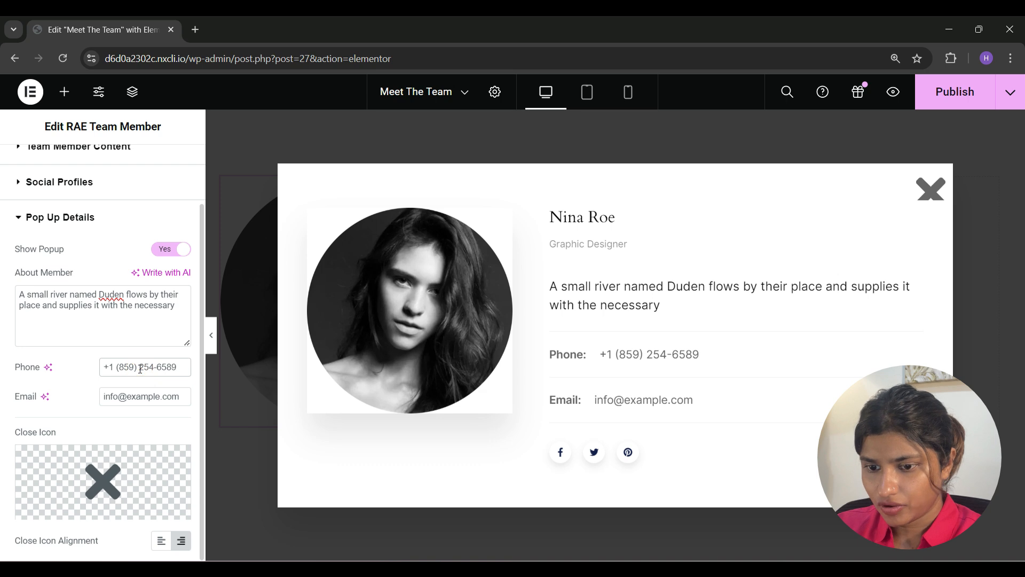
click(129, 396)
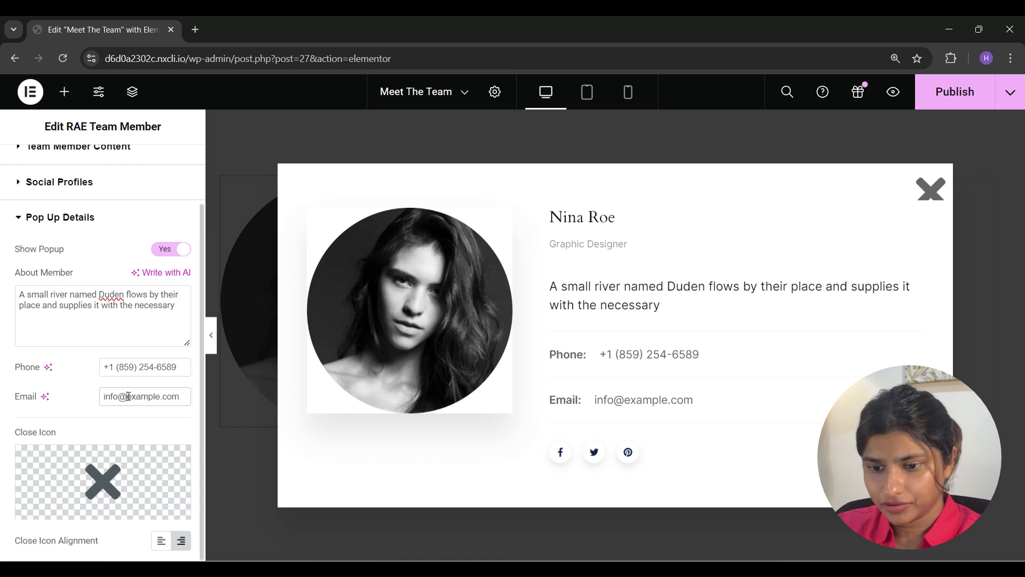
Step: Look at the icon library for the popup's close icon, and try the left close icon alignment before returning to right
click(97, 474)
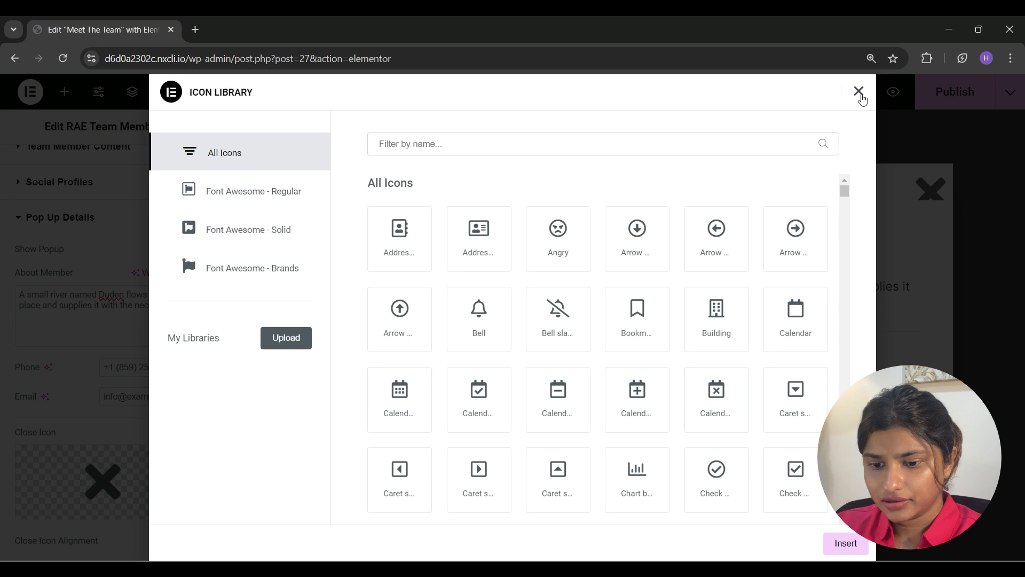
click(858, 92)
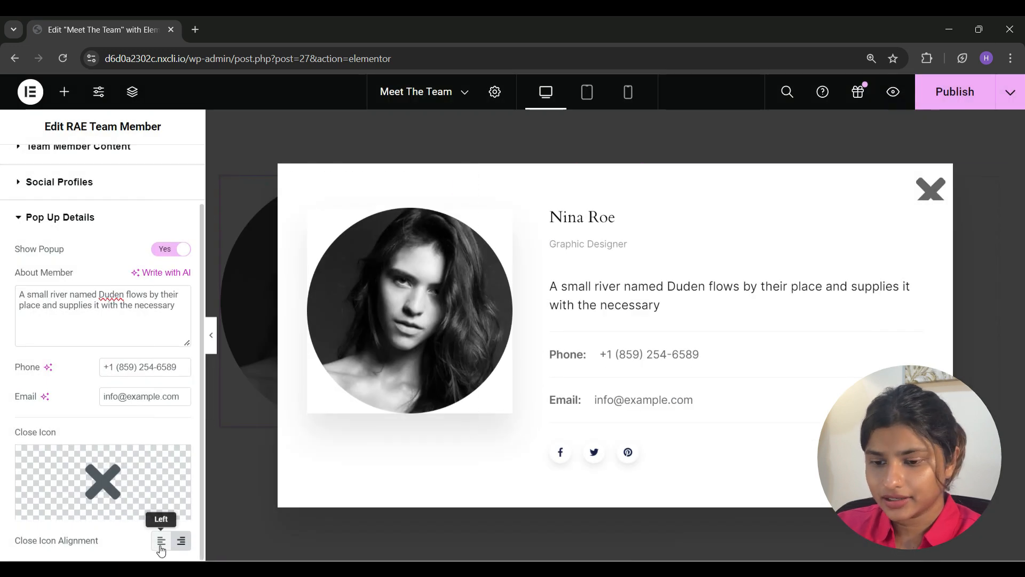
click(161, 543)
click(182, 540)
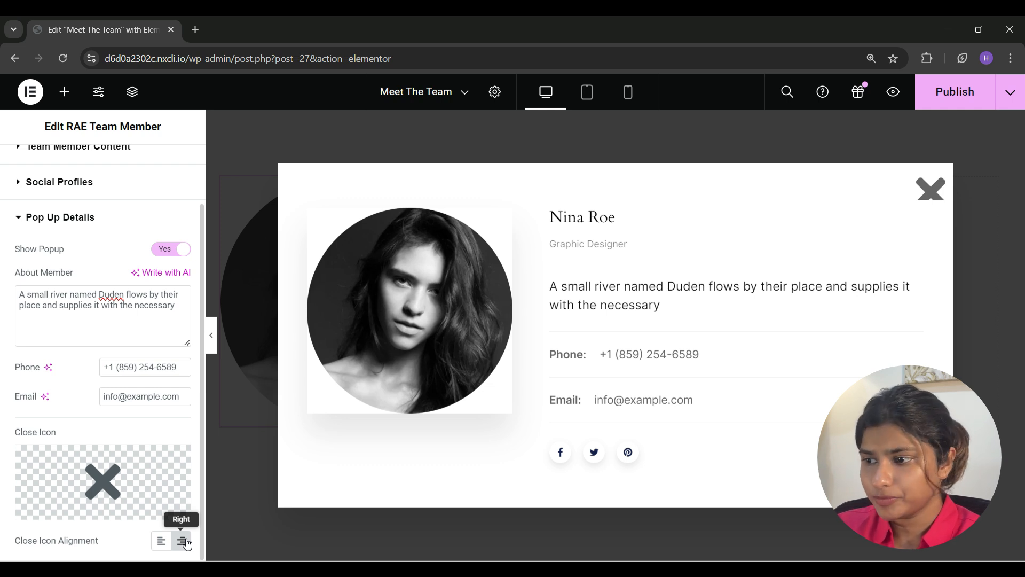
Step: Give the card content's normal state a classic background in red #E11616
scroll(117, 425, up, 3)
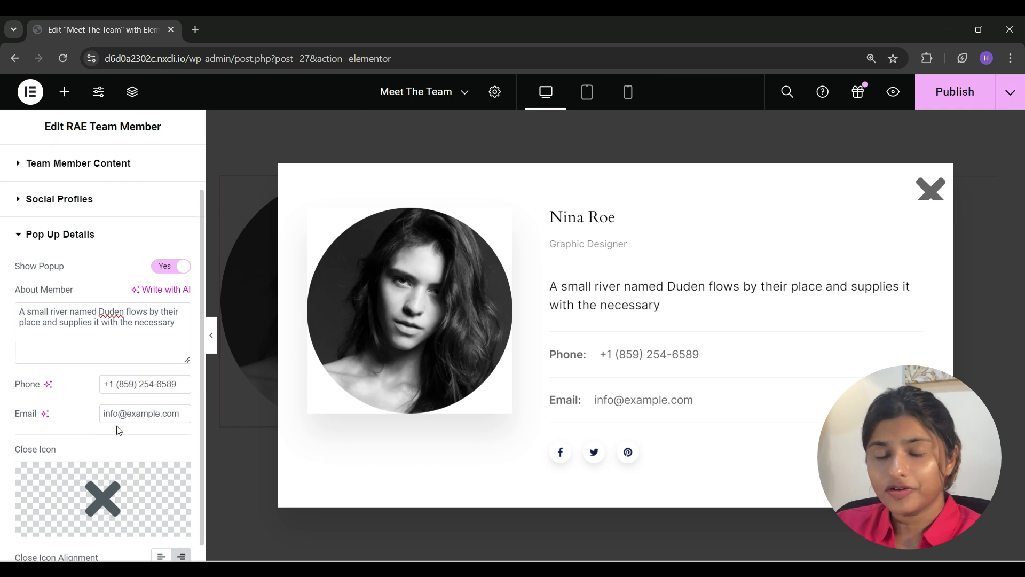
click(100, 177)
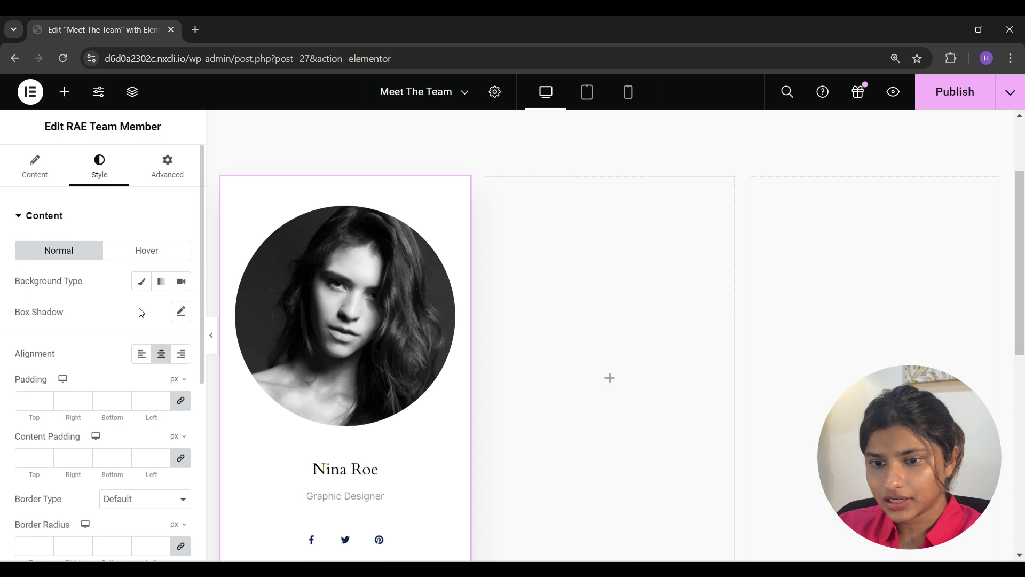
click(142, 281)
click(177, 312)
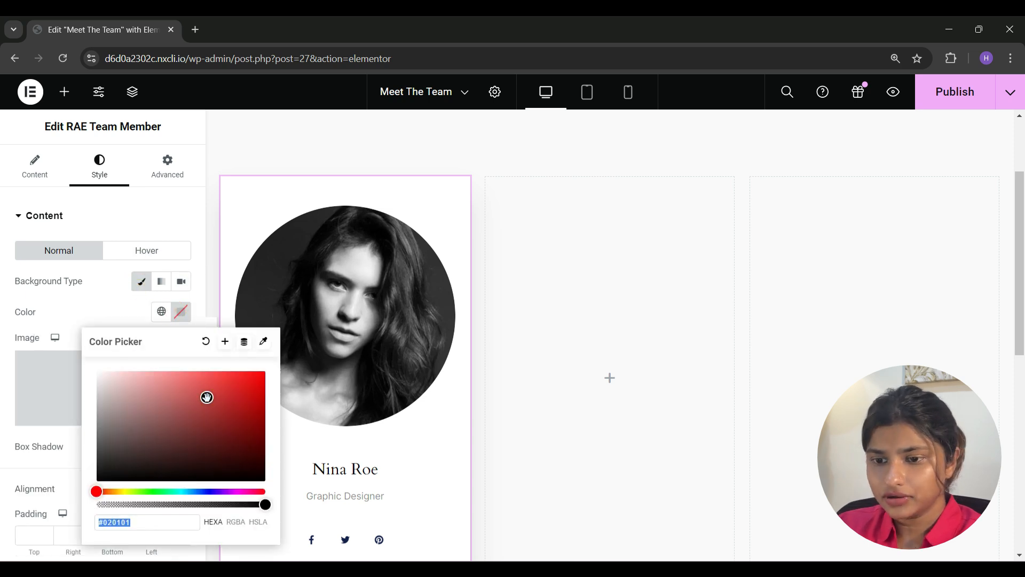
drag(210, 400, 248, 382)
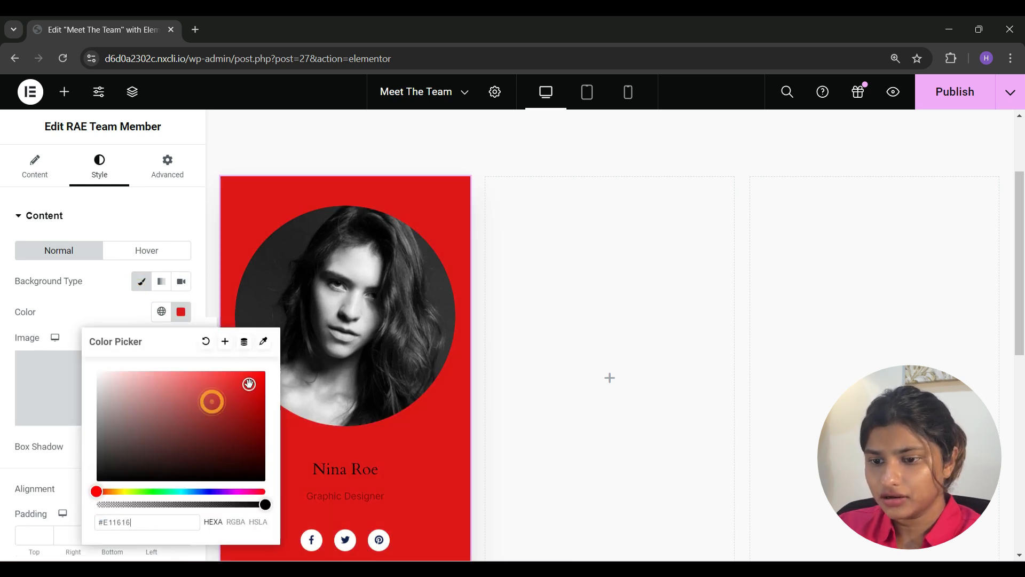
click(101, 310)
Step: Set images.jpg from the media library as the card's background image and look over its resolution and position options
click(92, 382)
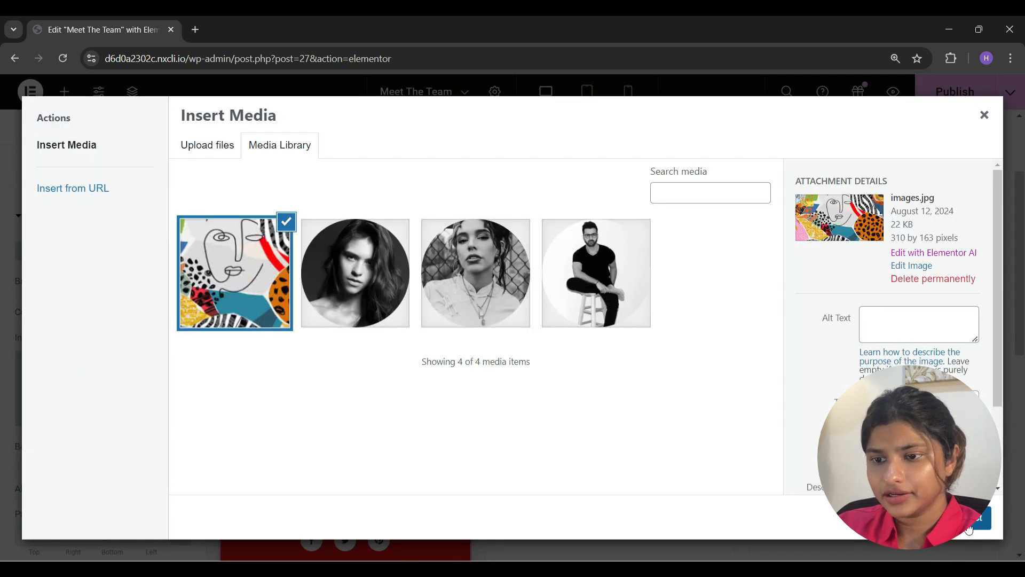
click(971, 517)
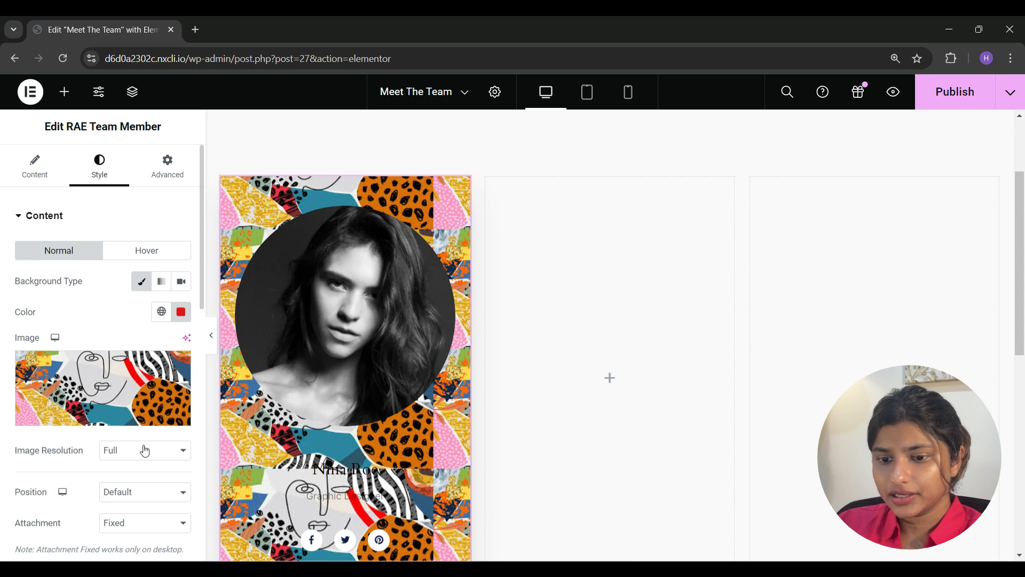
click(144, 450)
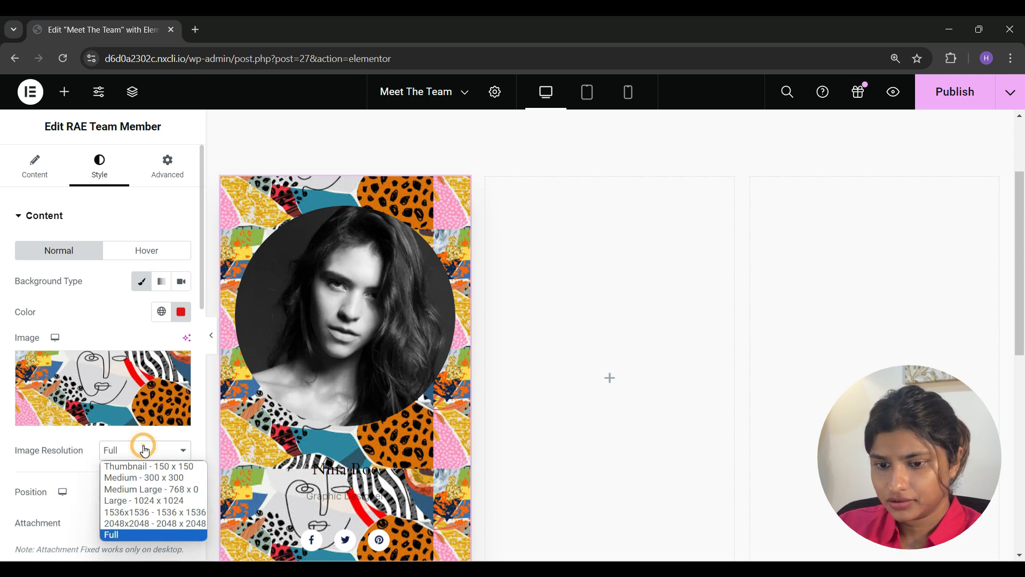
click(62, 459)
scroll(63, 460, down, 3)
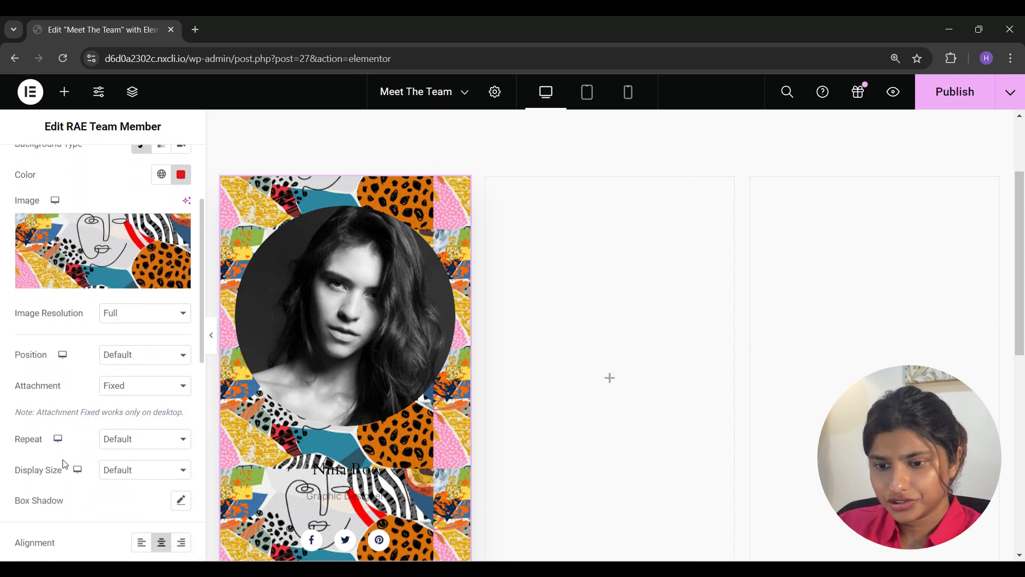
click(144, 353)
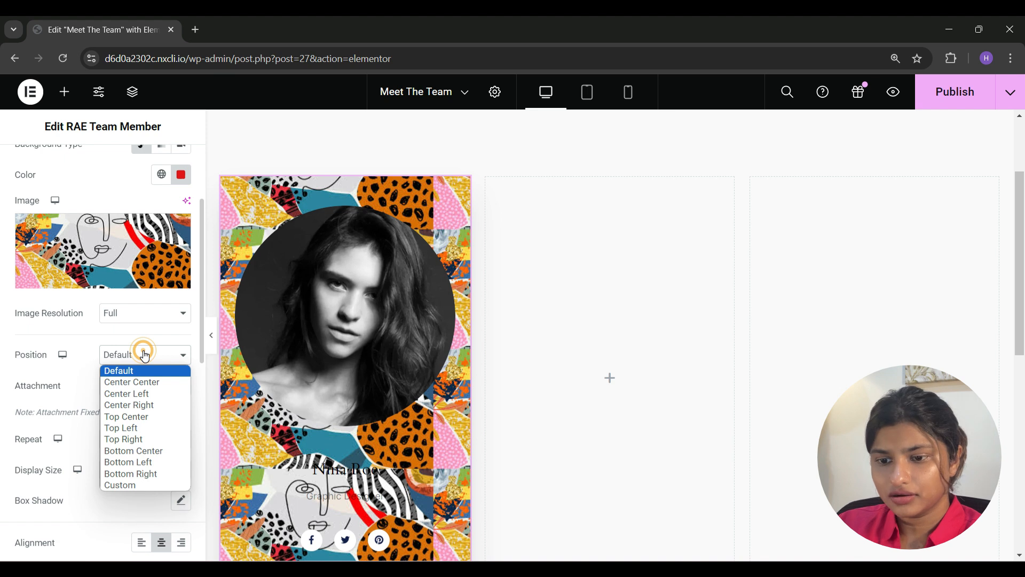
click(144, 354)
Step: Try the Scroll attachment for the background image, return it to Fixed, and check how it behaves while scrolling the page
click(137, 394)
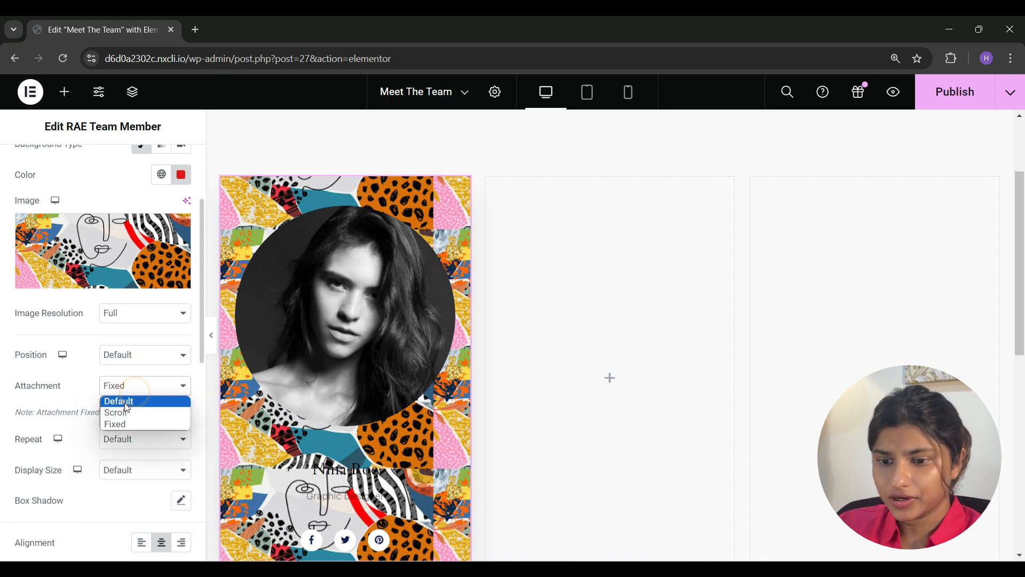
click(124, 413)
click(155, 382)
click(120, 424)
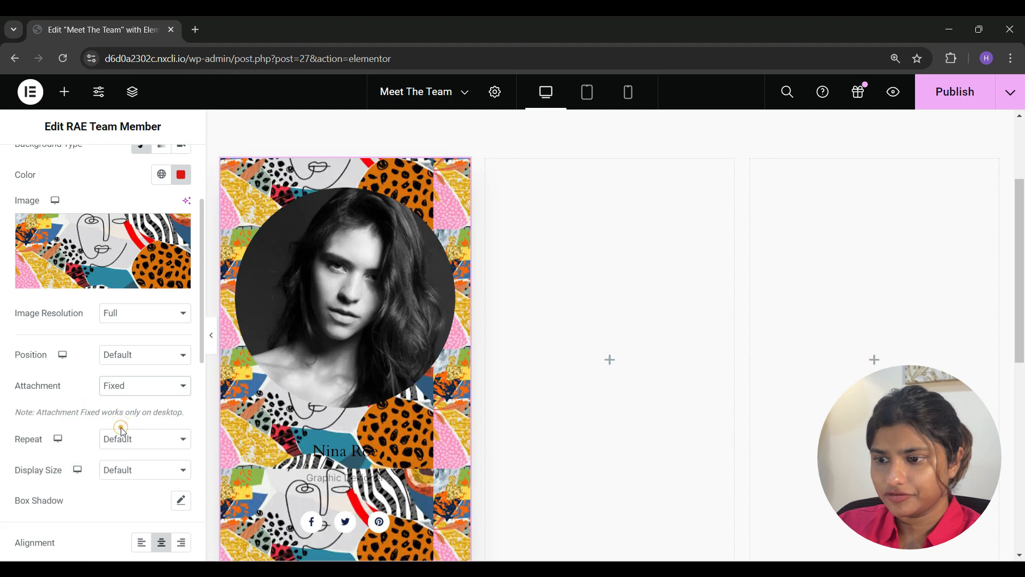
scroll(596, 410, down, 3)
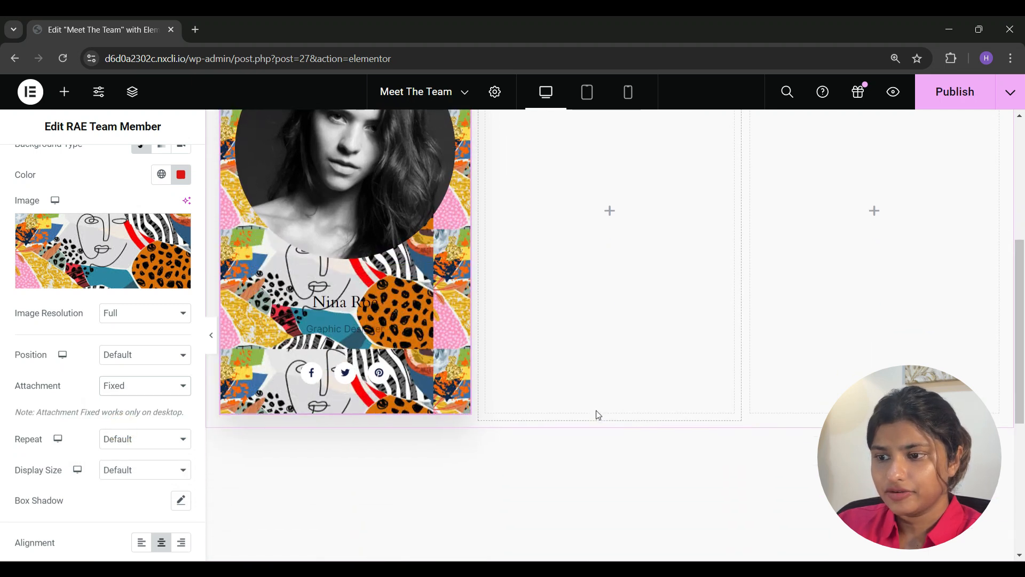
scroll(596, 410, up, 5)
scroll(596, 410, down, 3)
scroll(596, 410, up, 2)
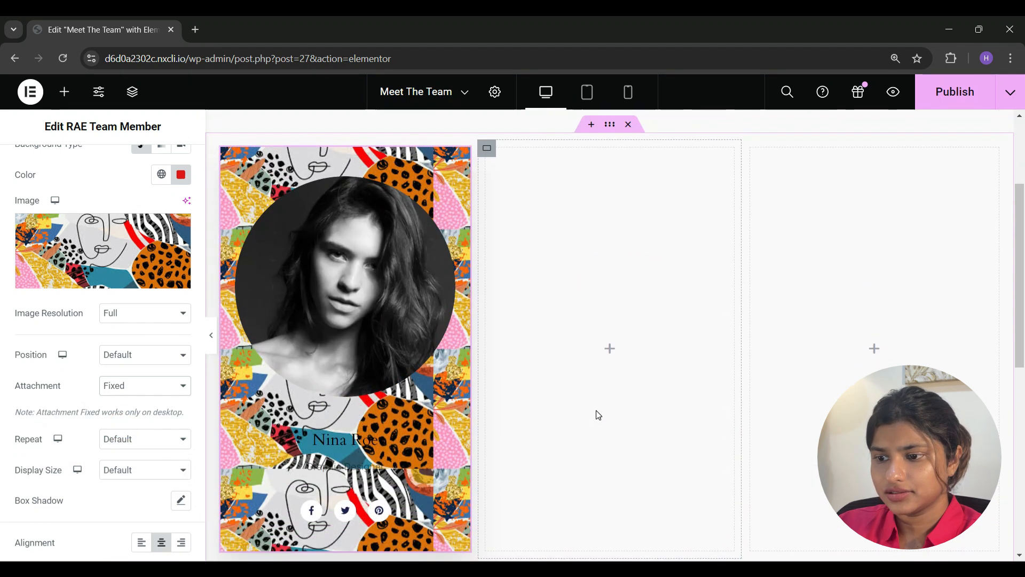
Step: Switch the background image's attachment to Scroll and scroll the page to compare the effect
click(139, 385)
click(122, 413)
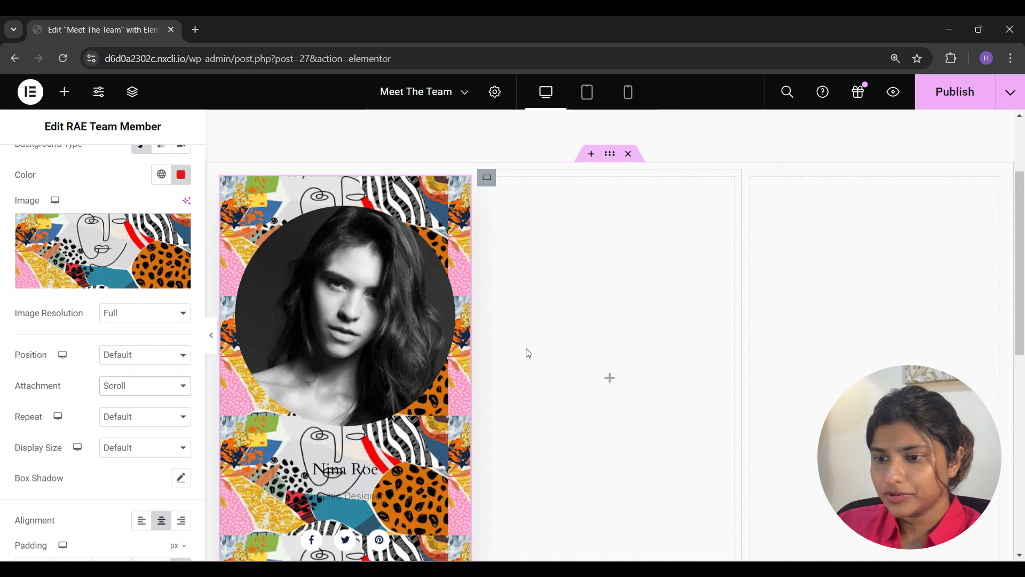
scroll(527, 352, down, 3)
scroll(527, 349, up, 4)
scroll(526, 348, down, 2)
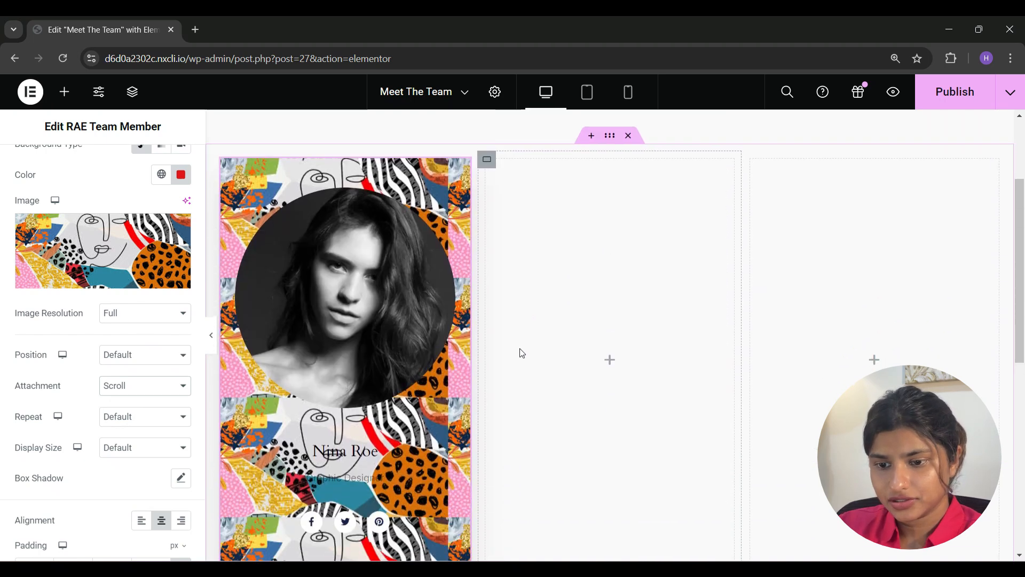
Step: Return the background image's attachment to Default and look over its Repeat and Display Size options
click(137, 416)
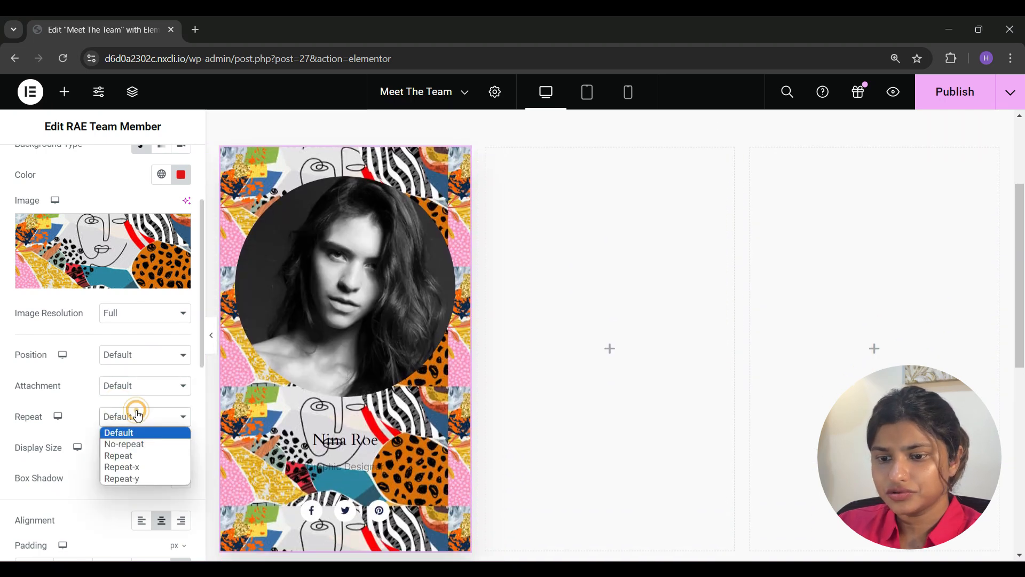
click(137, 416)
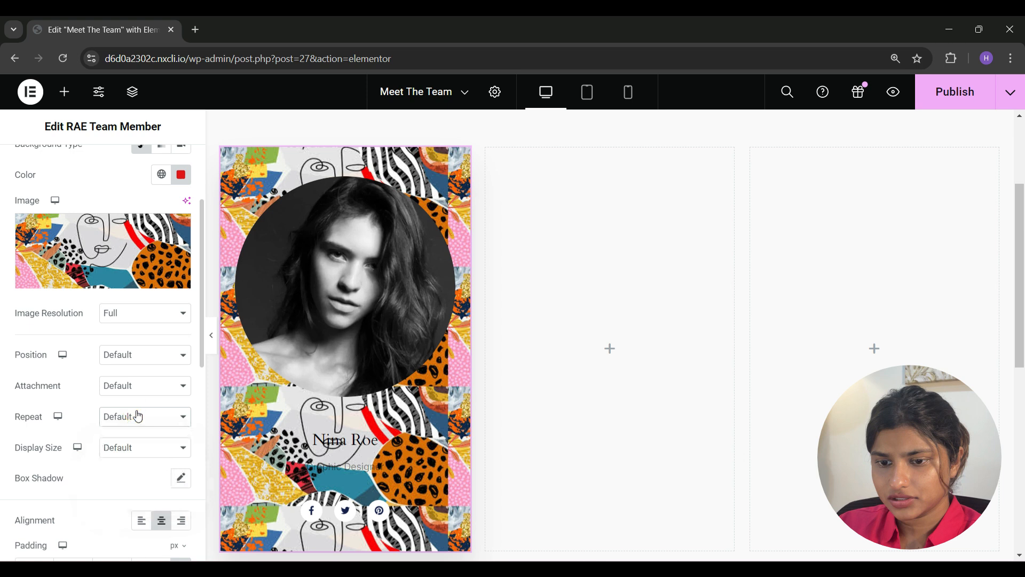
click(130, 446)
click(130, 448)
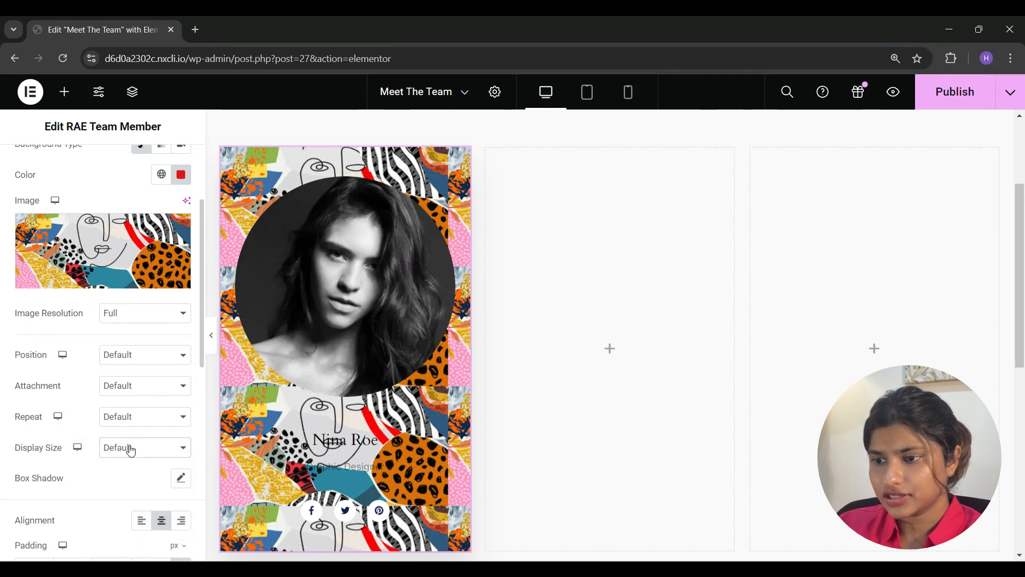
Step: Enable the card content's box shadow with its default settings
click(180, 479)
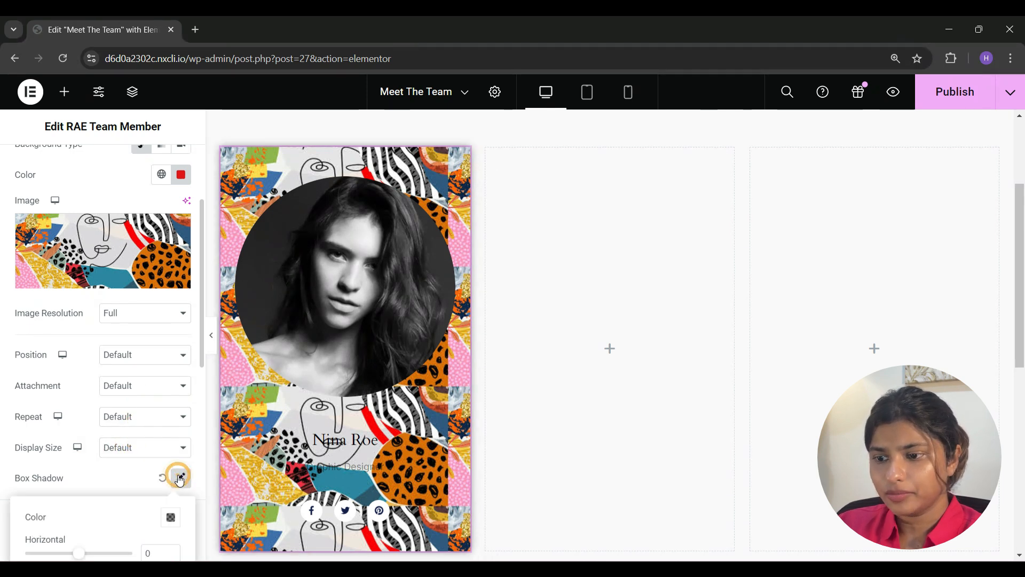
scroll(134, 474, down, 5)
click(105, 198)
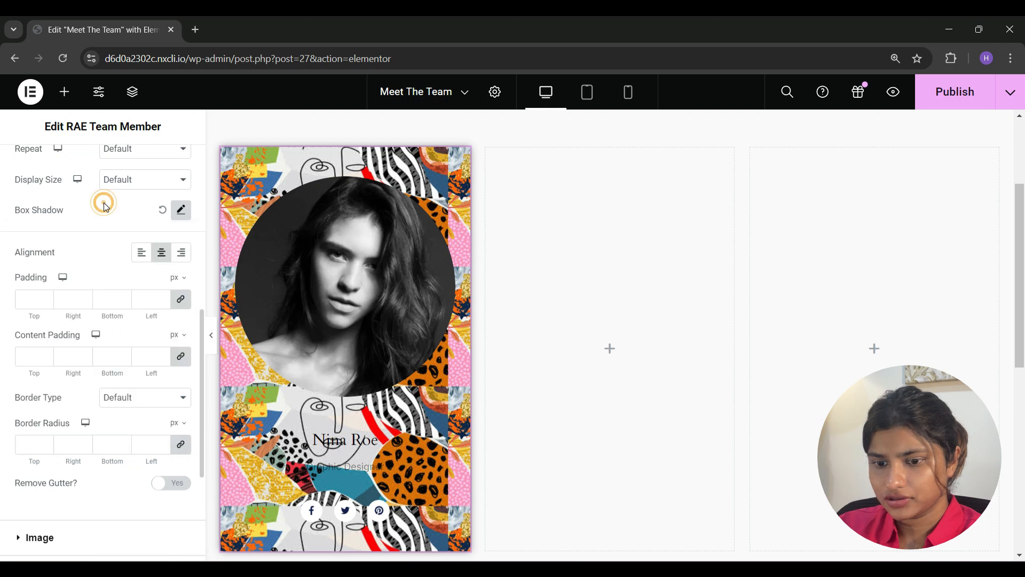
Step: Change the card's background type to gradient and set the second color's location to 48%
scroll(101, 278, up, 10)
click(160, 281)
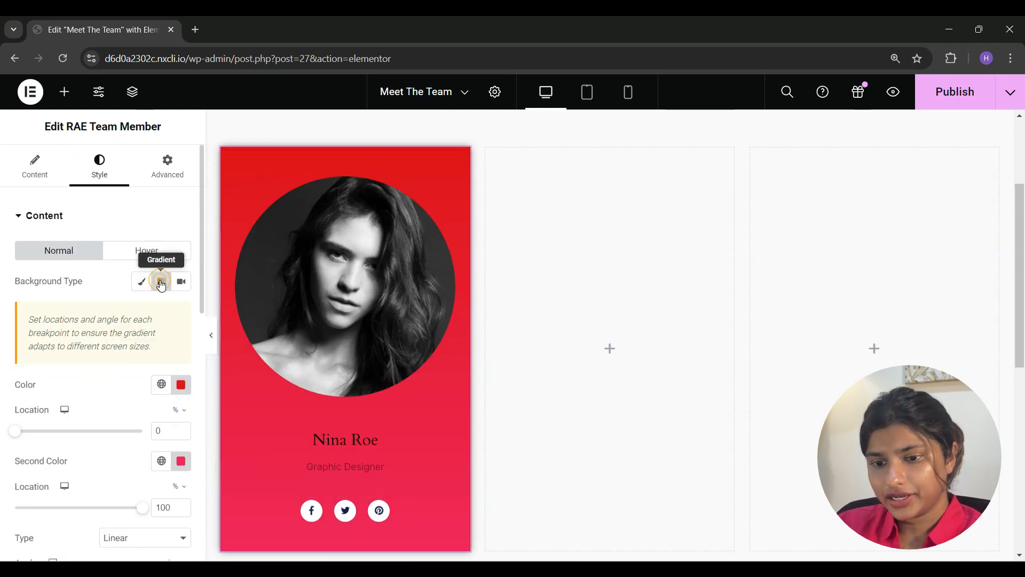
scroll(114, 396, down, 3)
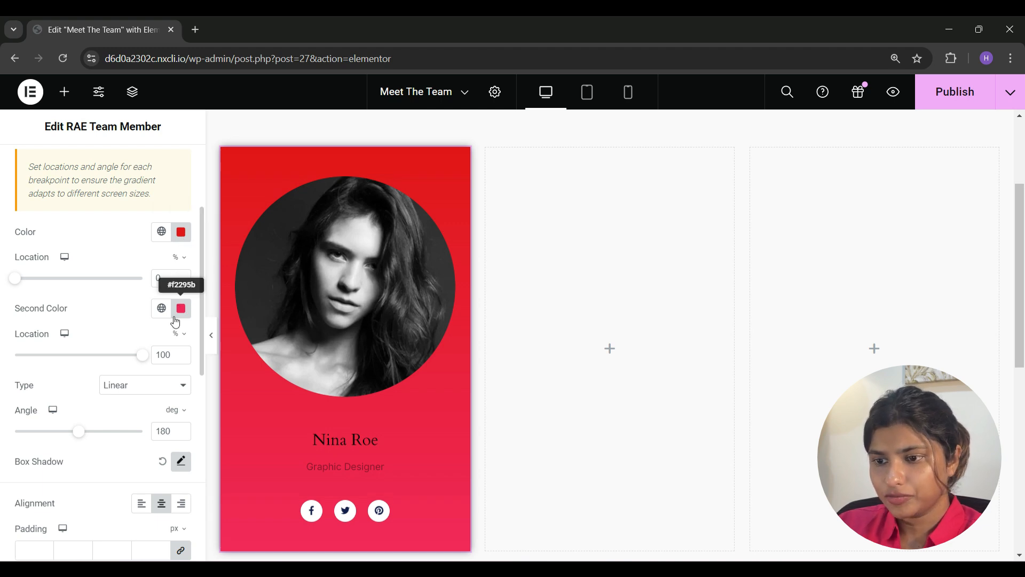
drag(142, 358, 76, 360)
Step: Change the gradient type to Radial and look over its position options, keeping Center Center
click(123, 385)
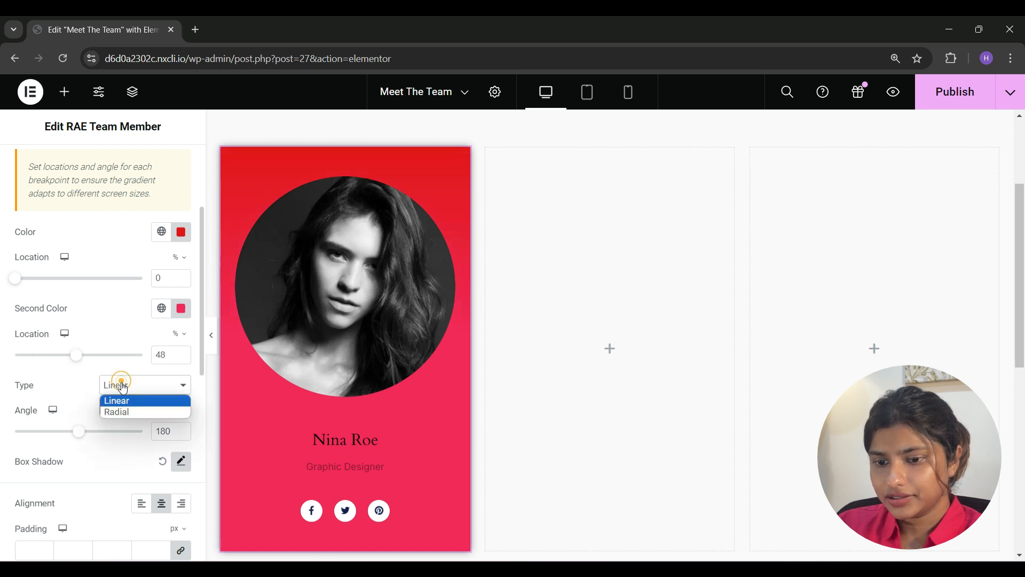
click(119, 410)
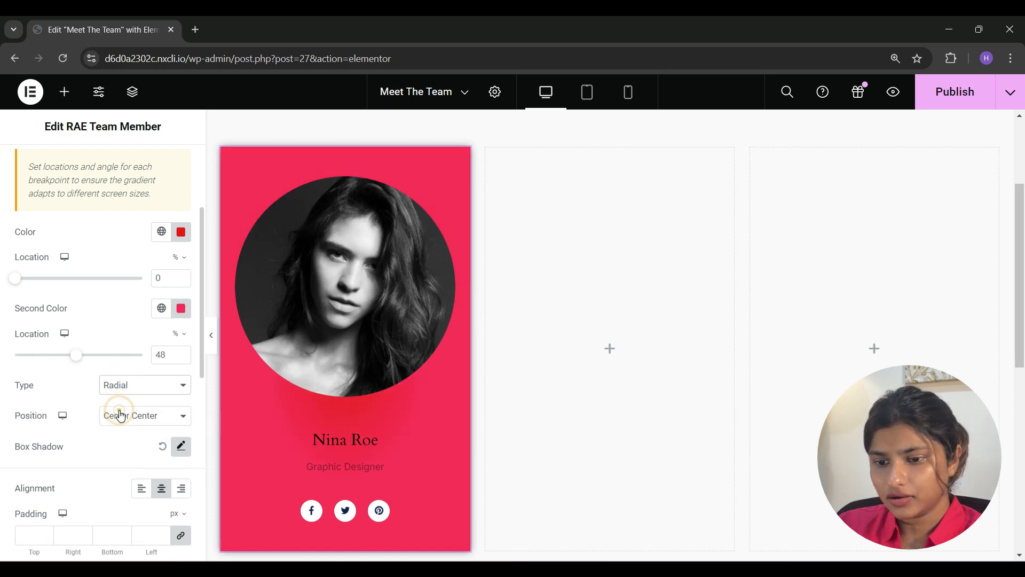
click(123, 421)
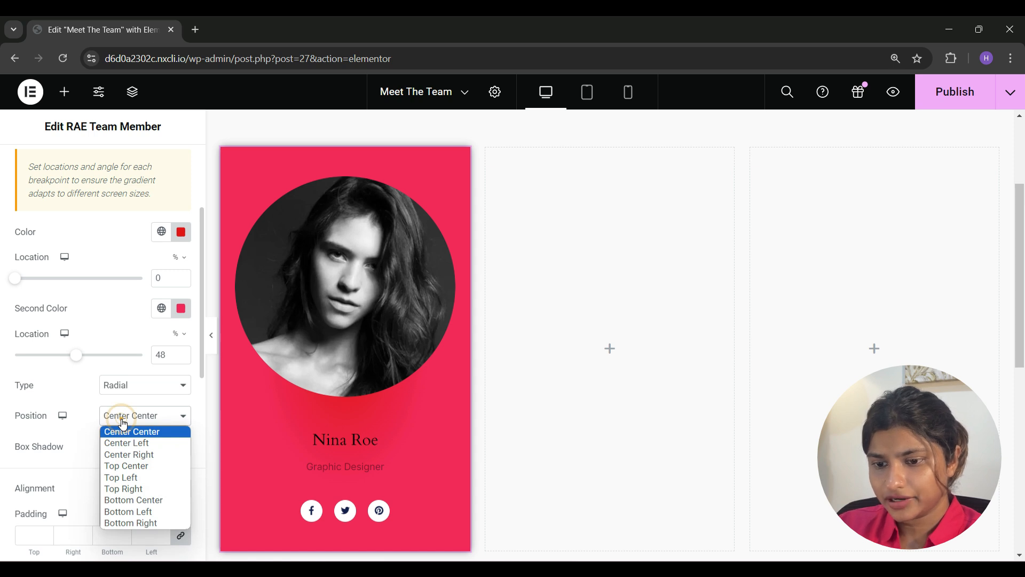
click(123, 423)
scroll(131, 371, up, 1)
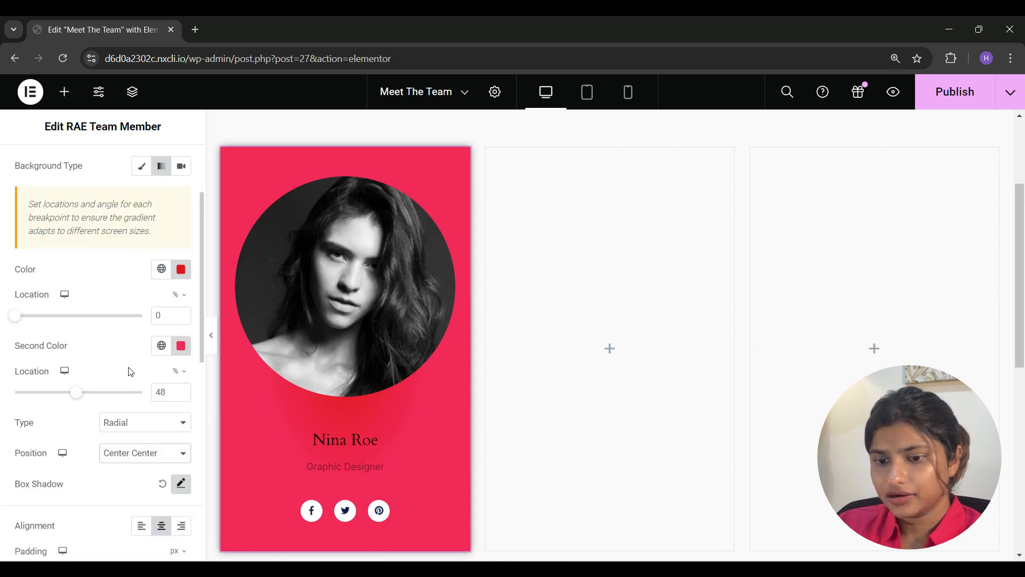
scroll(131, 371, down, 1)
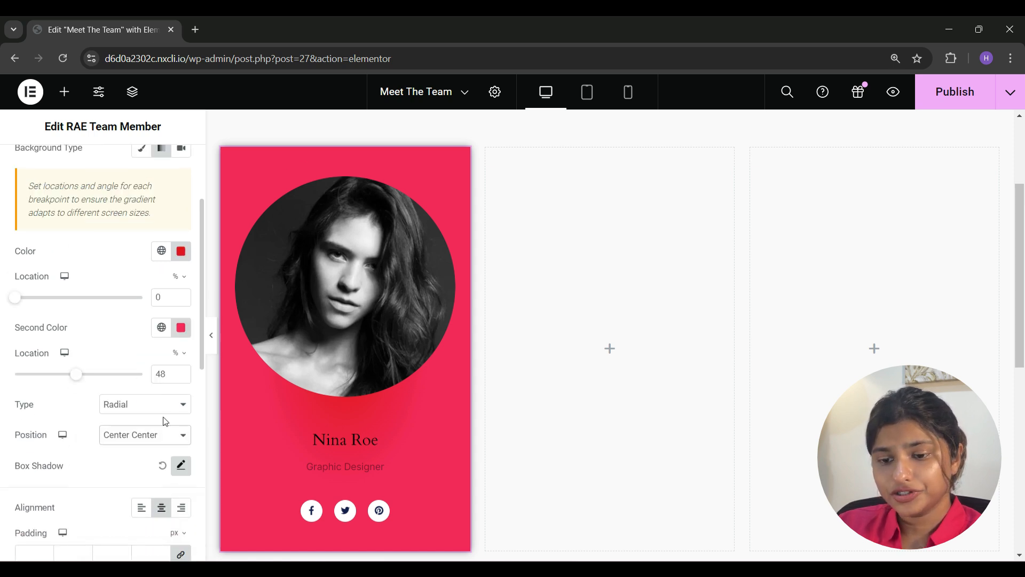
Step: Preview the card in the tablet and mobile portrait views, and return to the desktop view
click(63, 436)
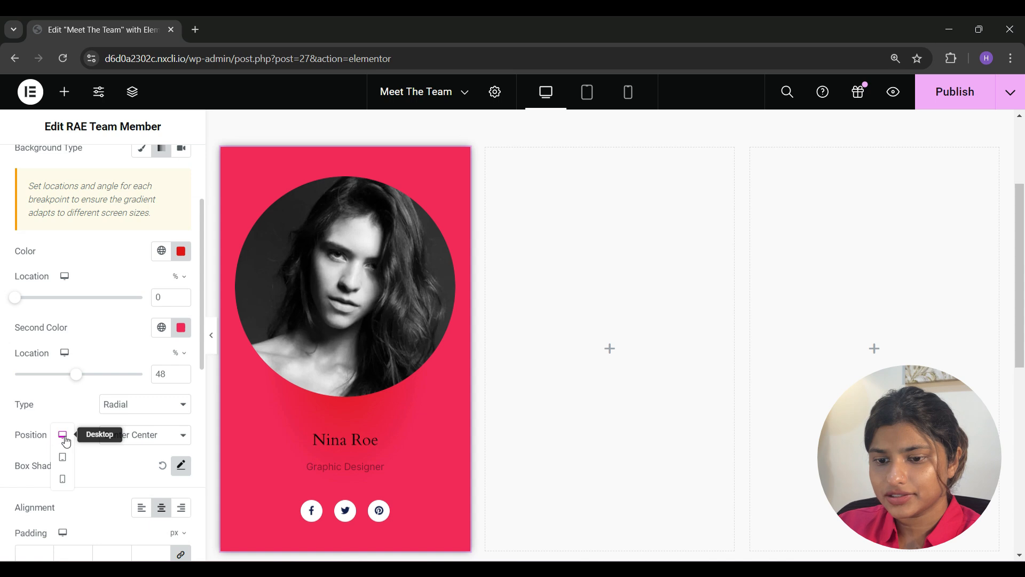
click(62, 458)
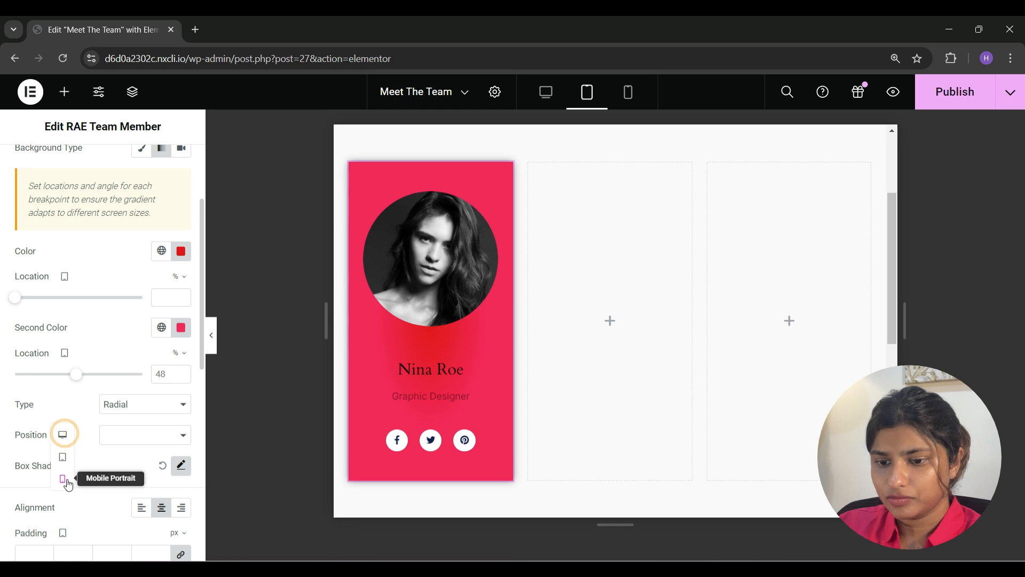
click(66, 479)
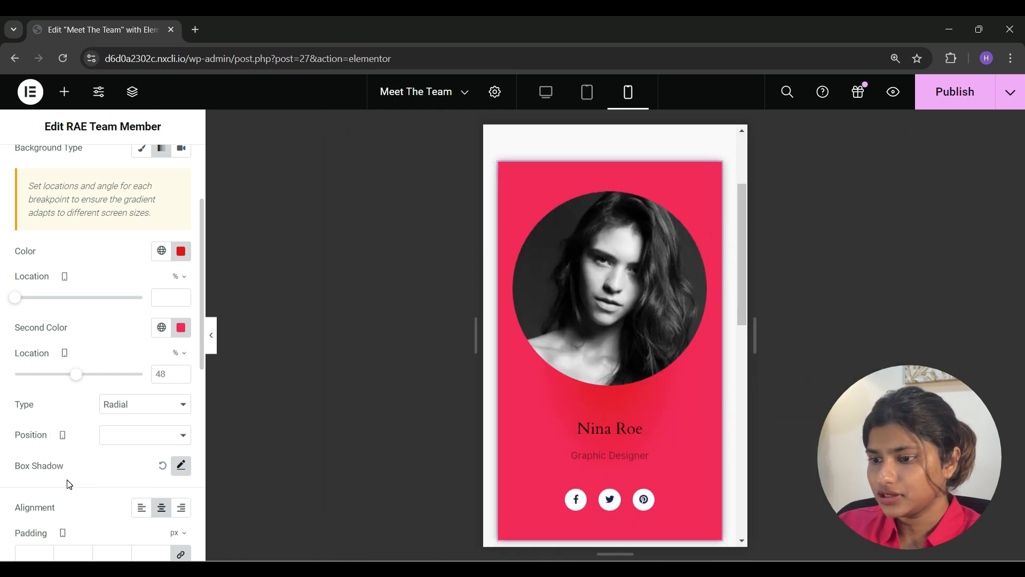
click(63, 435)
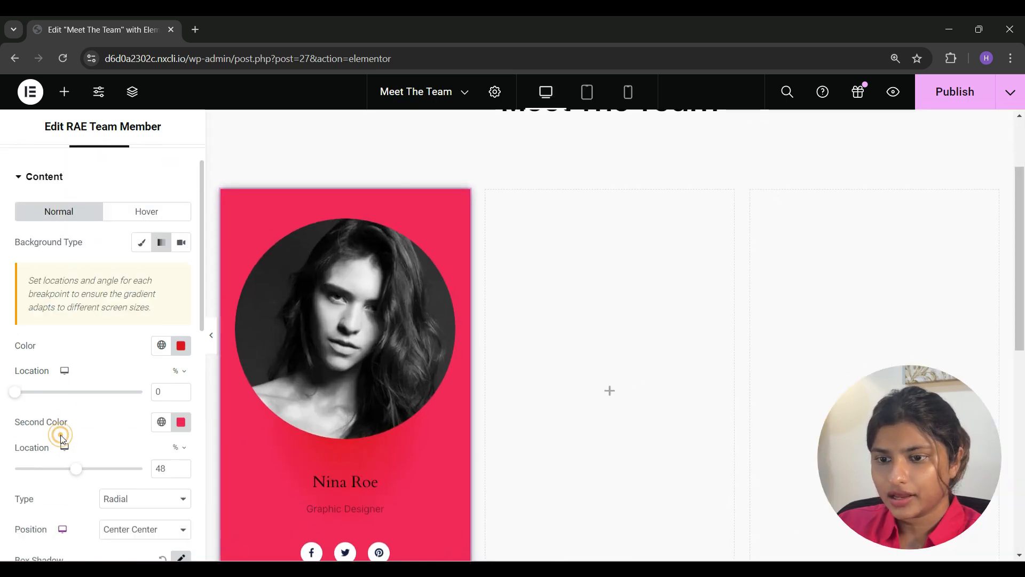
Step: Change the card's background type to video and replace the video link with the copied youtu.be link
scroll(117, 349, up, 1)
click(181, 282)
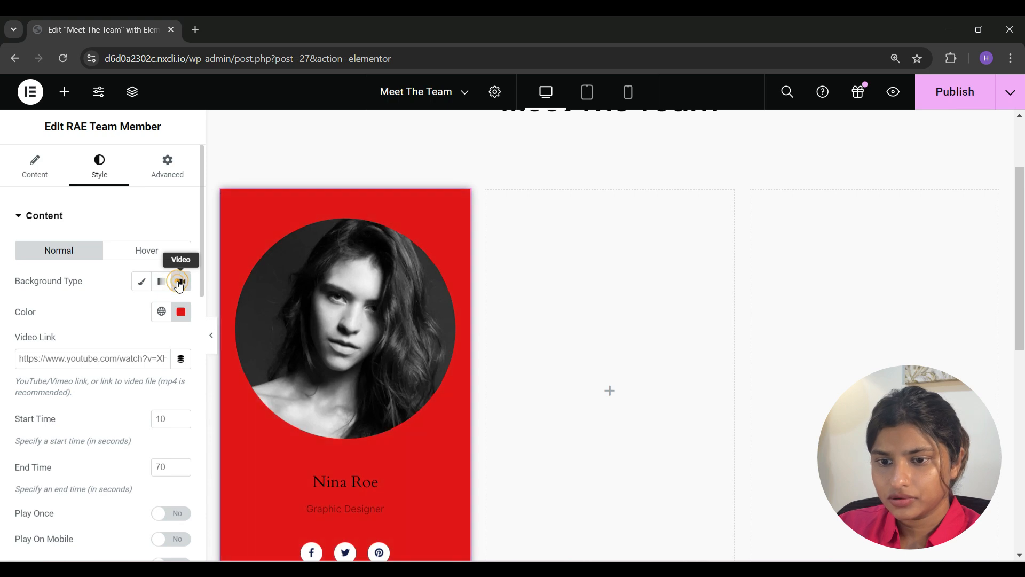
scroll(107, 299, down, 1)
click(73, 312)
key(ctrl+a)
text(#)
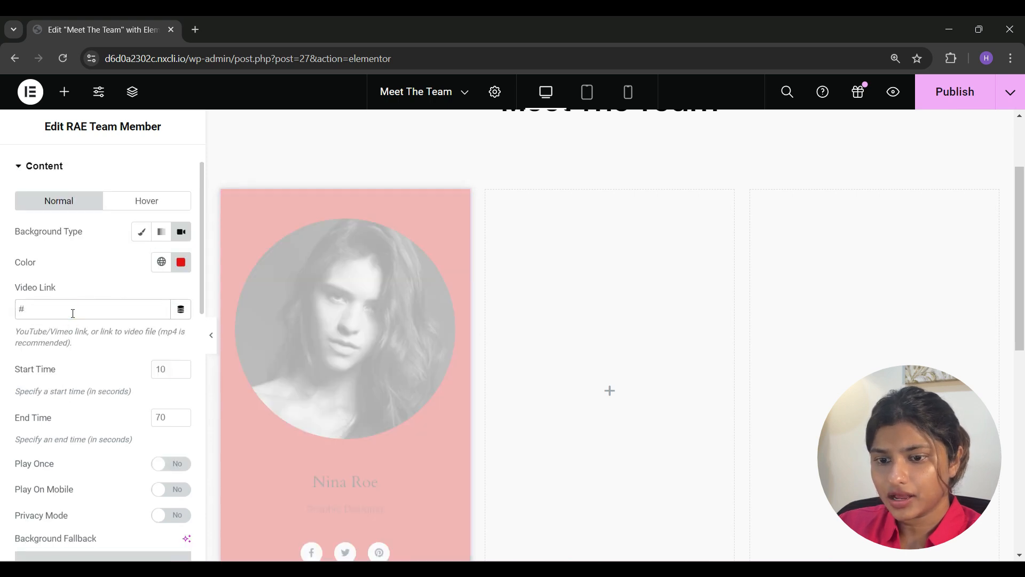
key(ctrl+a)
key(ctrl+v)
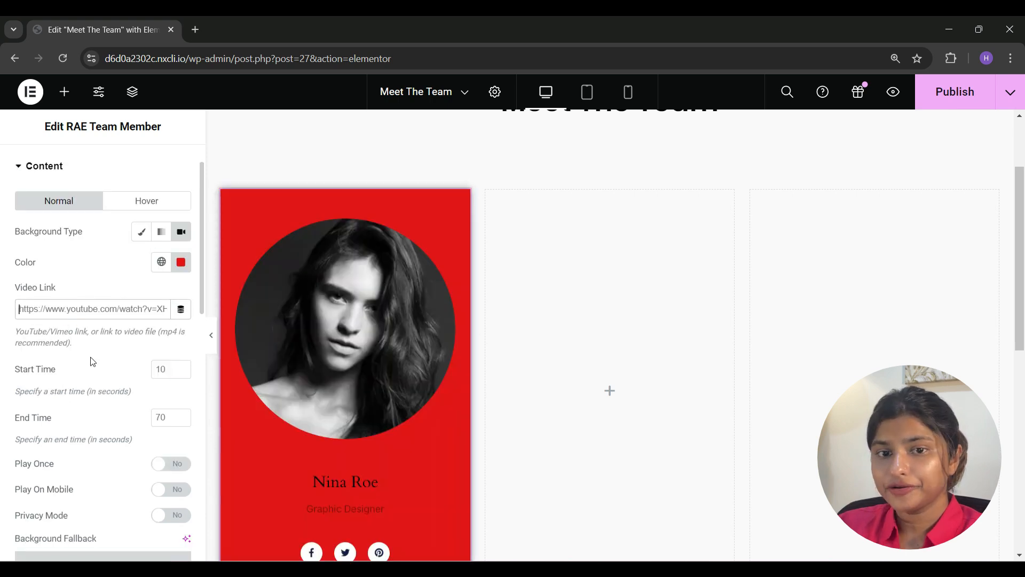
Step: Set the background video's start time to 0 and look over its end time, playback, privacy and background fallback settings
scroll(92, 360, down, 2)
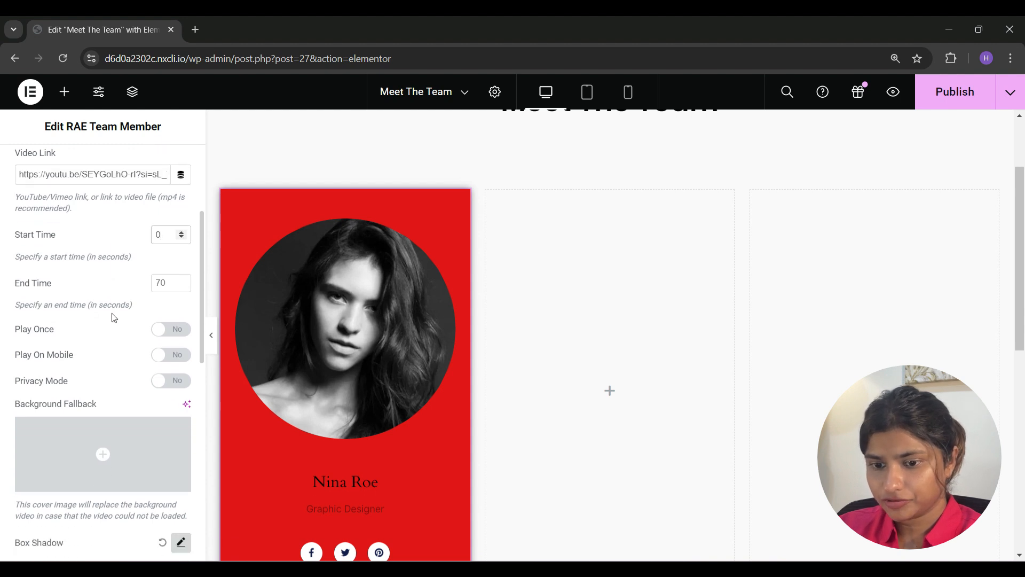
scroll(111, 313, down, 1)
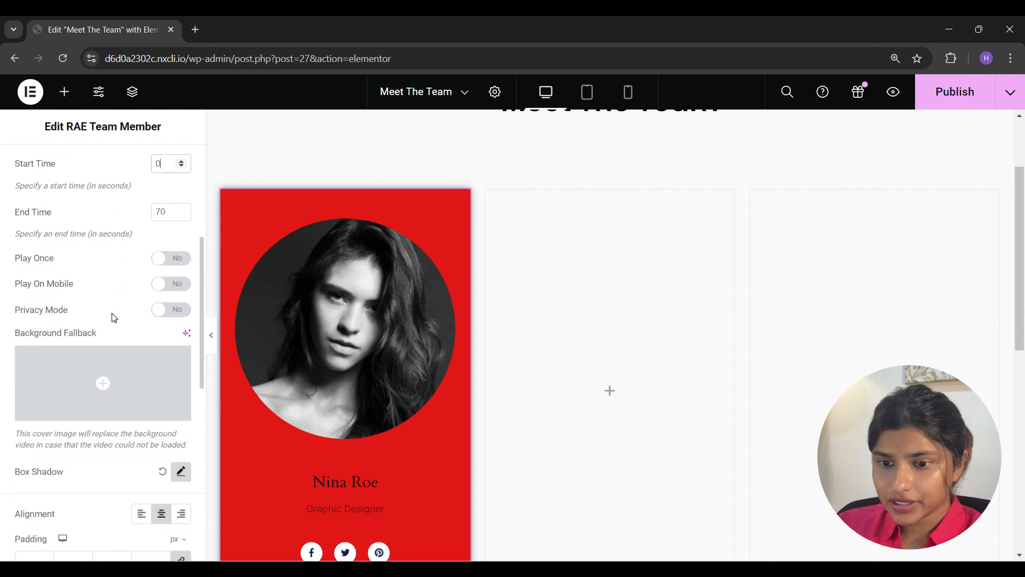
scroll(111, 312, down, 1)
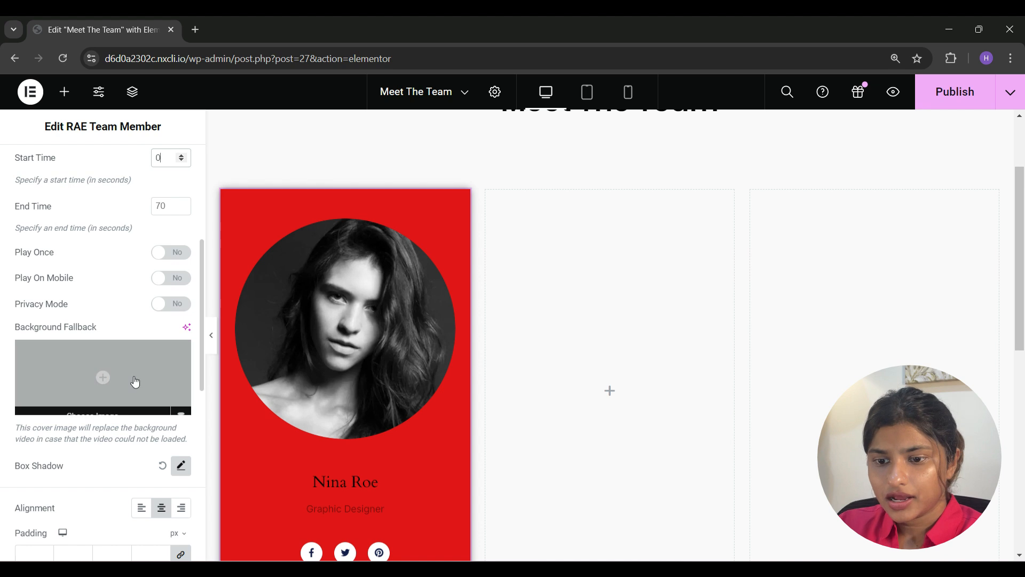
mouse_move(135, 381)
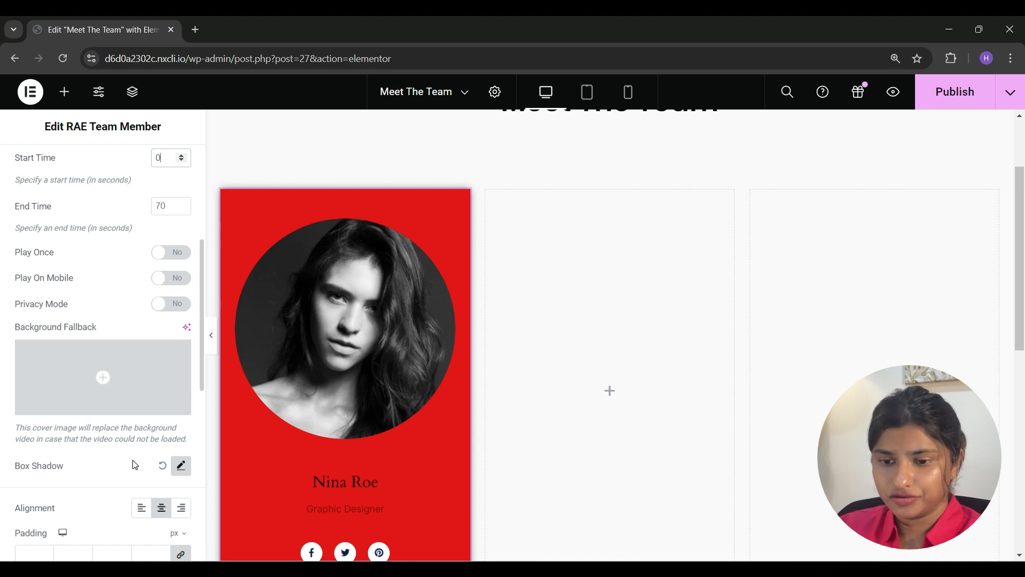
Step: Give the card a classic hover background in a medium purple, then check it on the card
scroll(135, 464, up, 5)
click(144, 247)
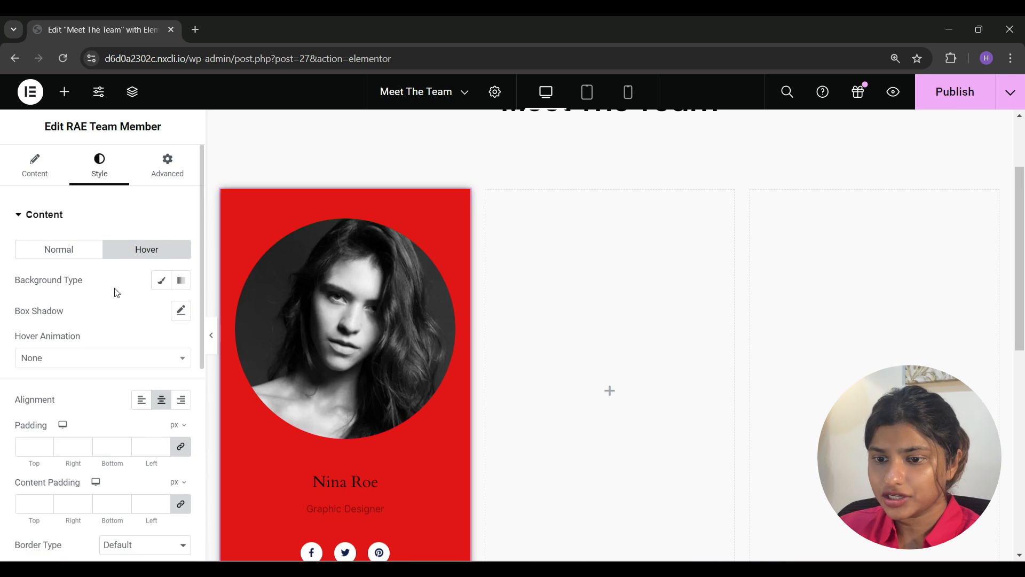
scroll(116, 292, down, 1)
click(161, 261)
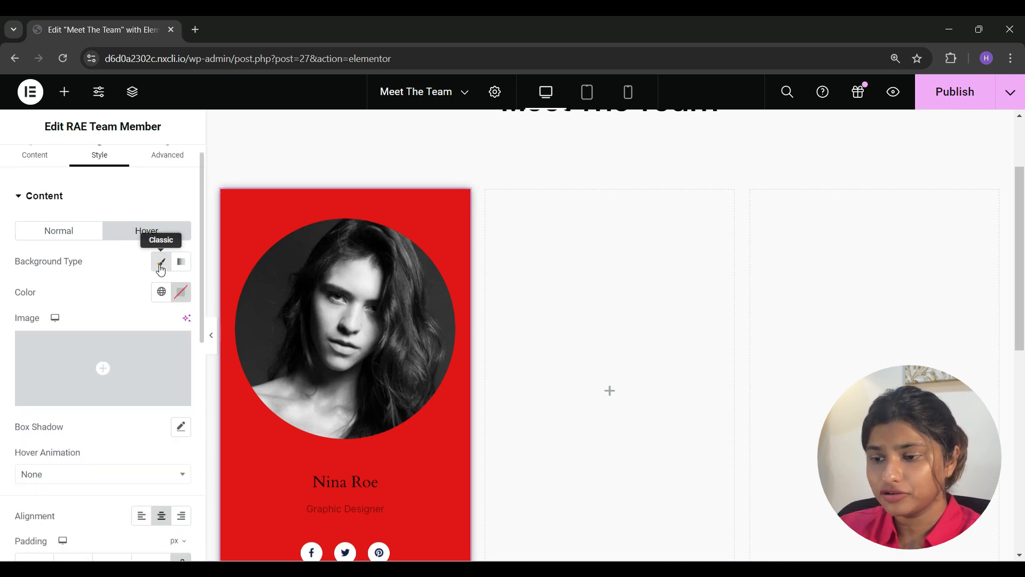
click(182, 292)
drag(98, 471, 213, 472)
click(188, 378)
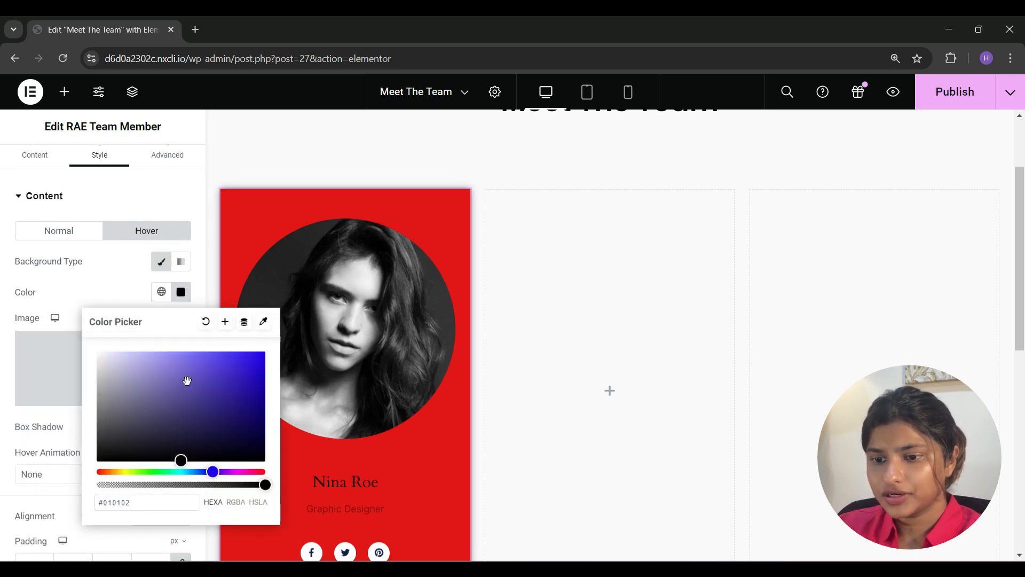
click(181, 367)
click(104, 275)
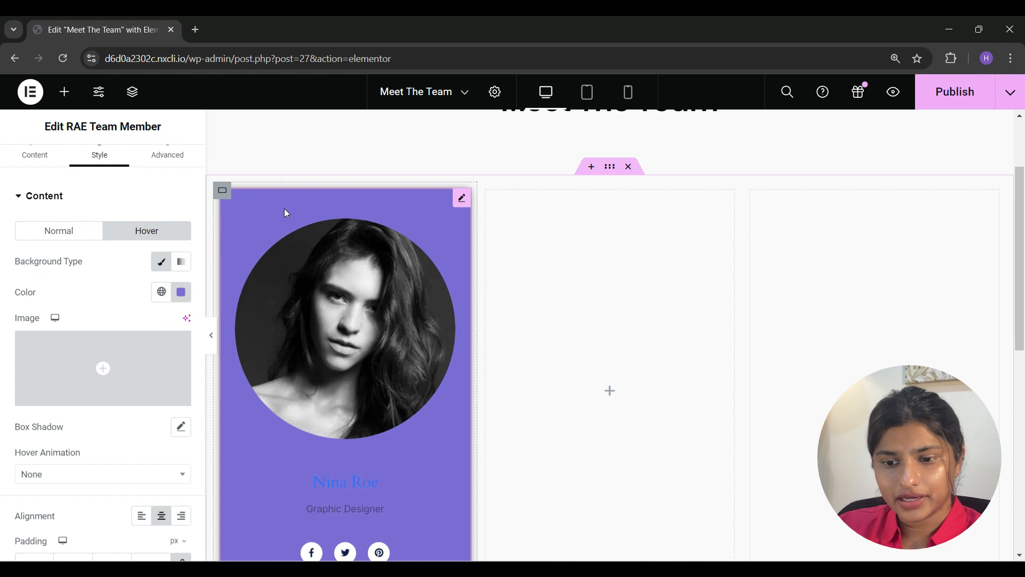
Step: Look over the hover animation options available for the card
scroll(83, 366, down, 2)
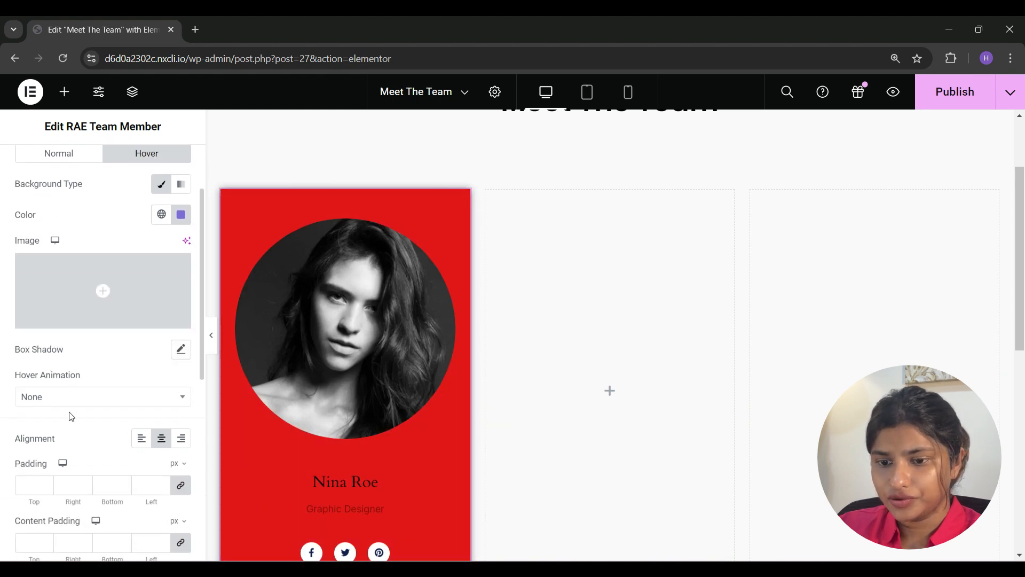
click(63, 406)
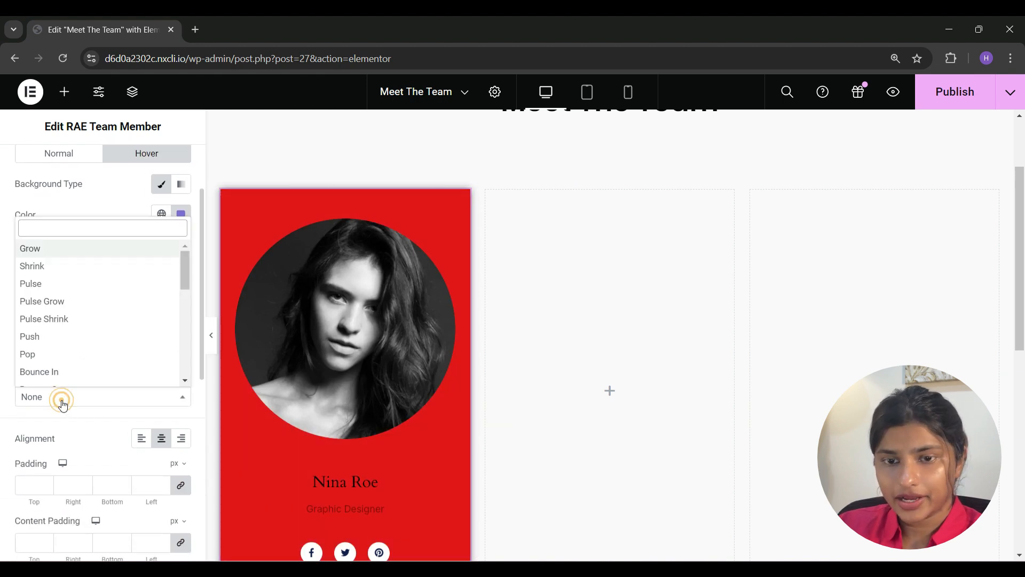
scroll(95, 354, down, 2)
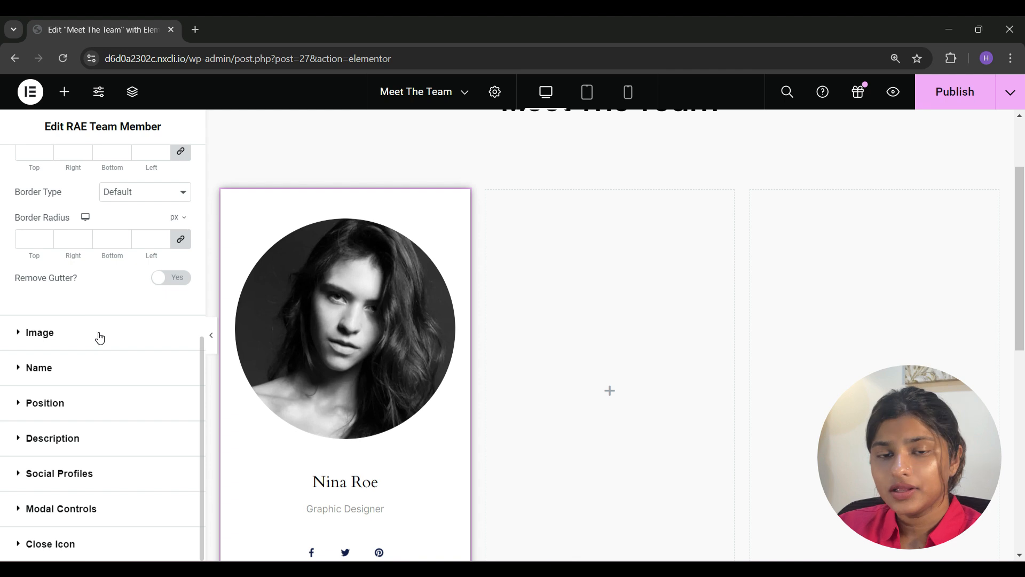
Step: Look over the Image style settings: size, margin, box shadows, border type, border radius, background and overlay
click(99, 336)
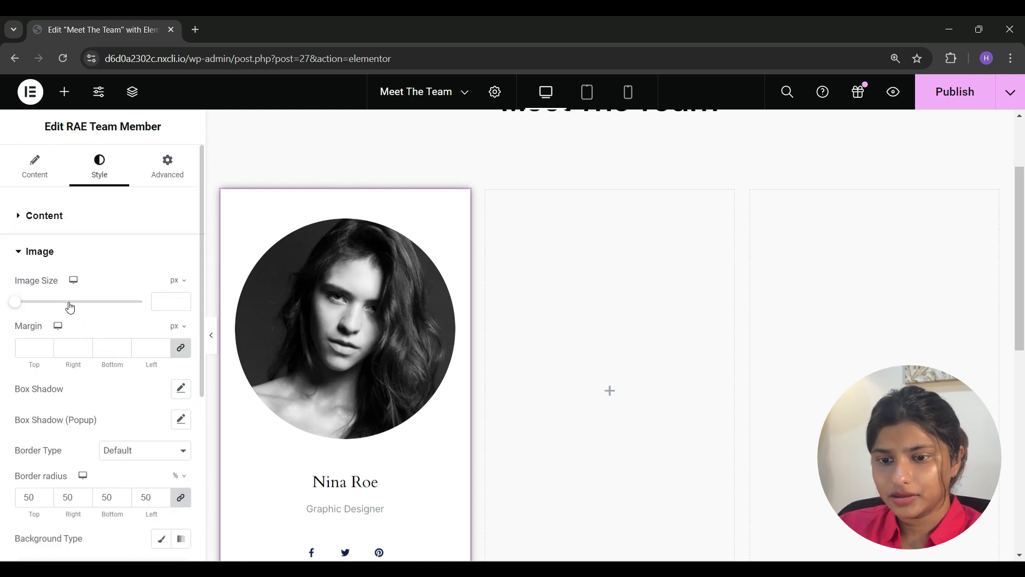
click(33, 352)
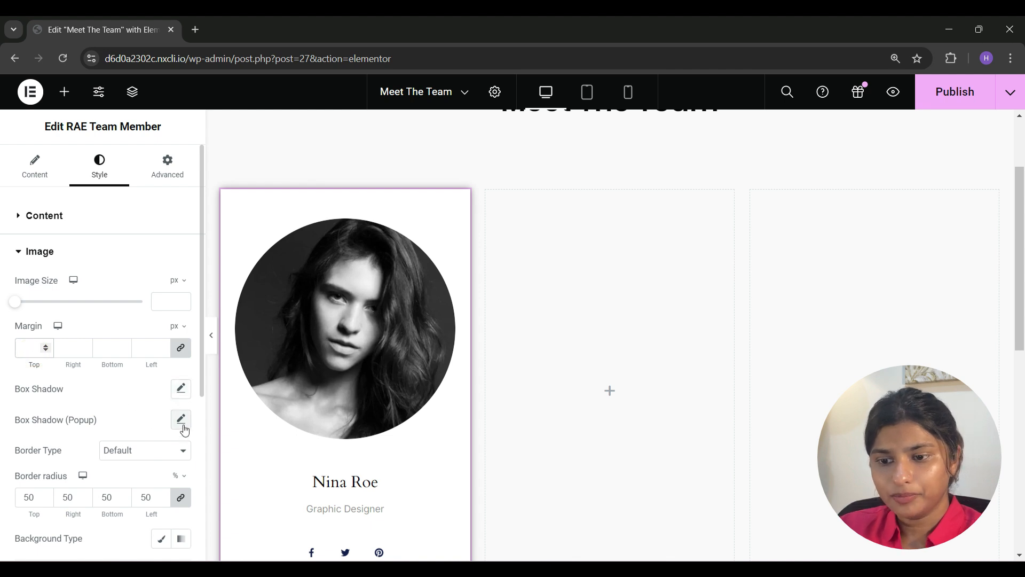
click(156, 455)
click(156, 456)
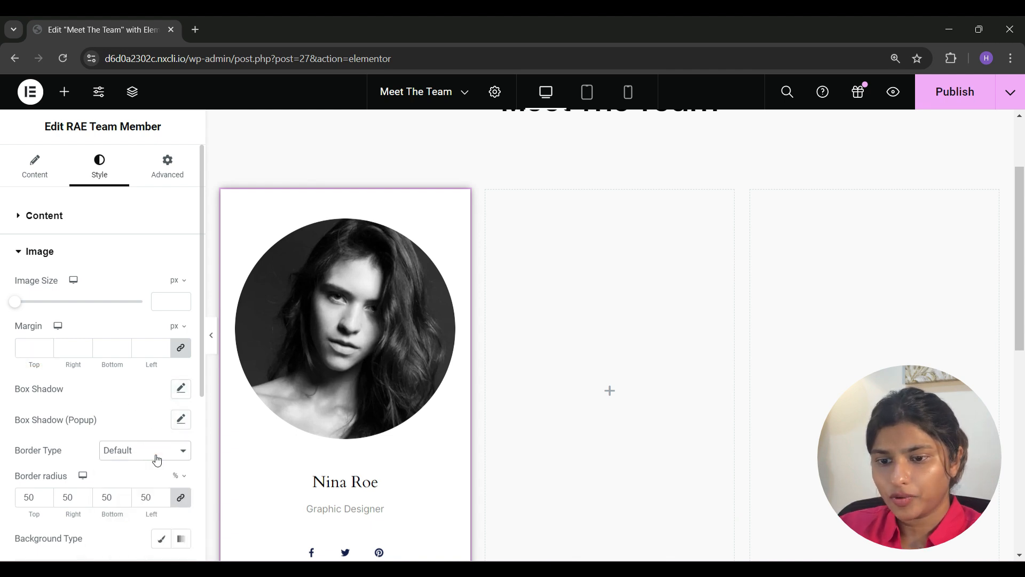
scroll(157, 458, down, 1)
scroll(133, 437, down, 3)
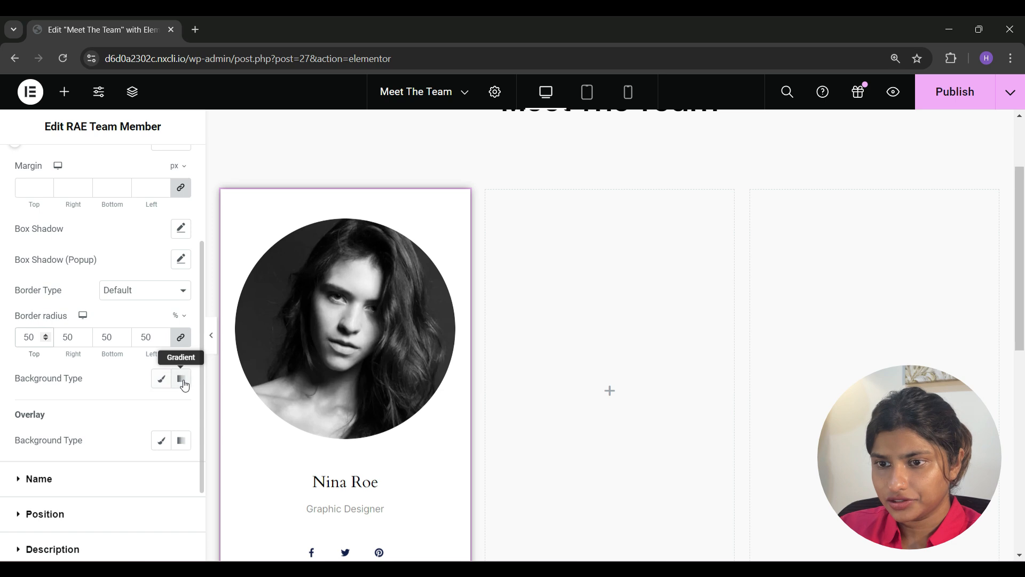
scroll(93, 451, down, 2)
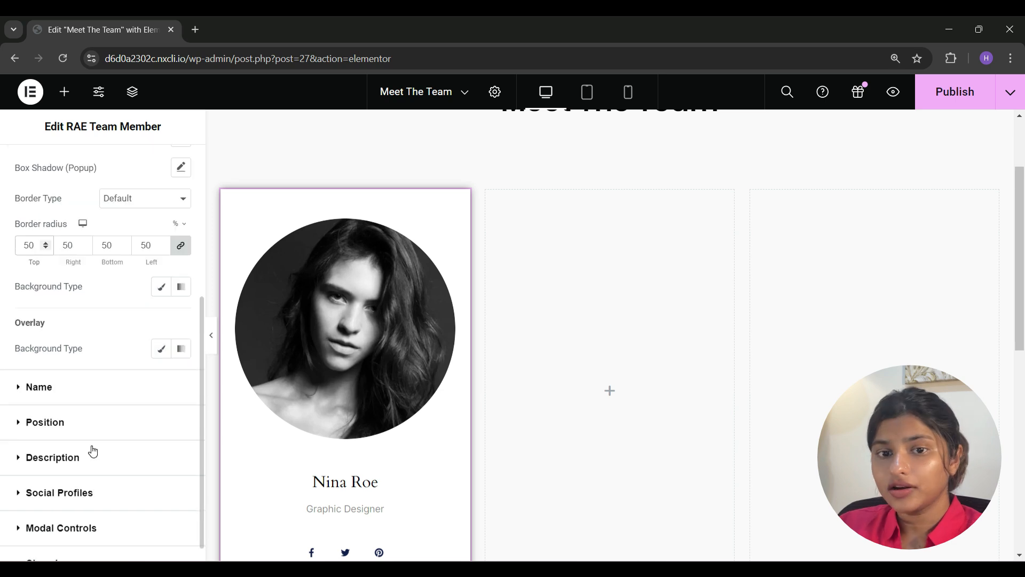
Step: Set the member name's normal text color to black and show its hover color setting
click(71, 389)
click(180, 265)
click(99, 264)
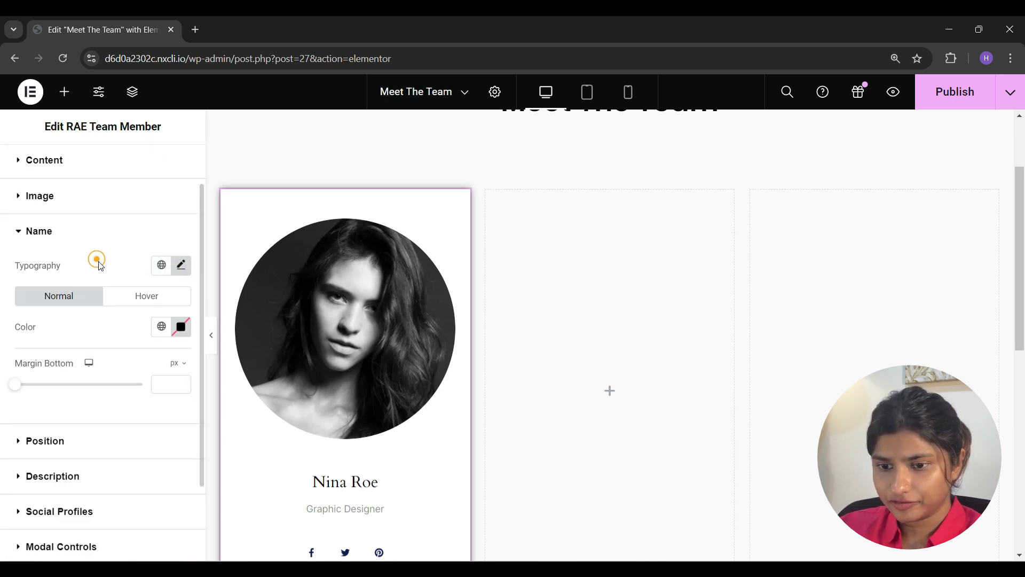
click(181, 327)
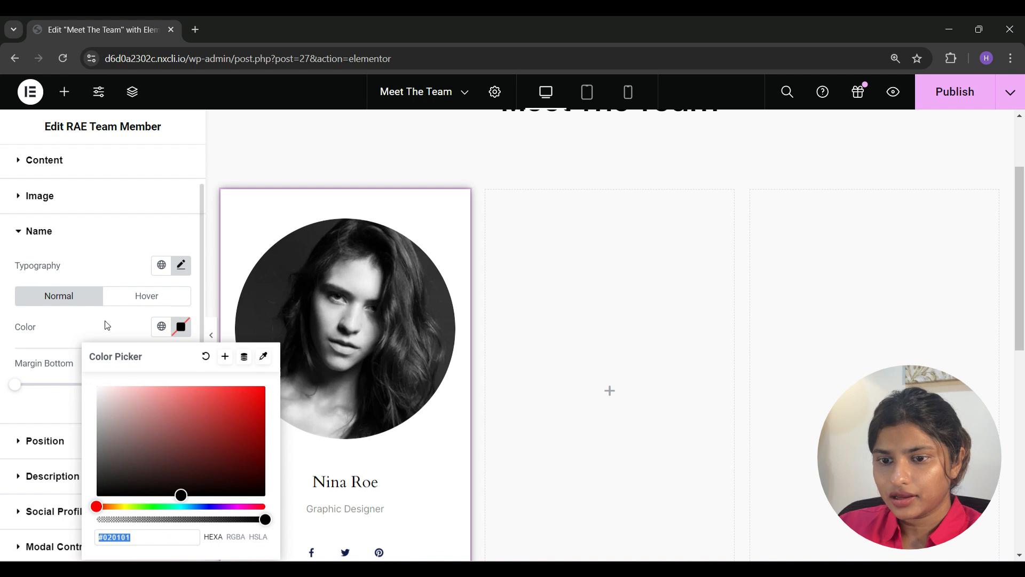
click(215, 413)
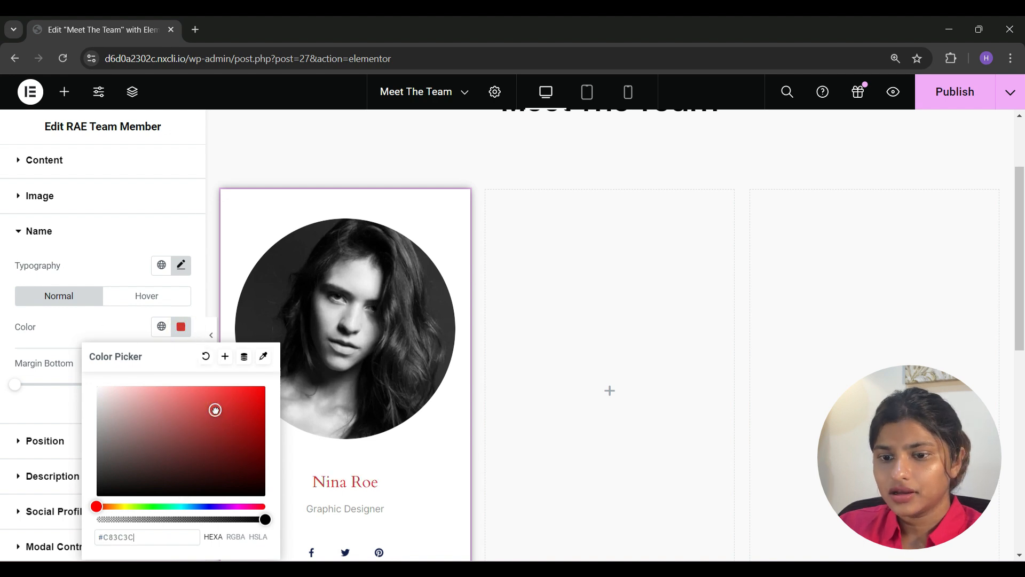
drag(215, 413, 277, 495)
click(121, 324)
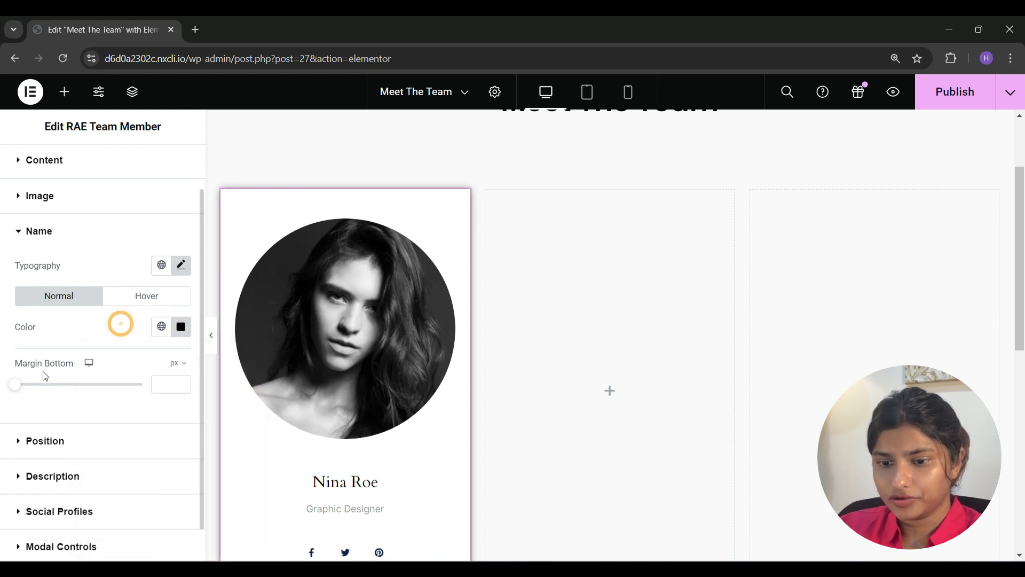
click(127, 294)
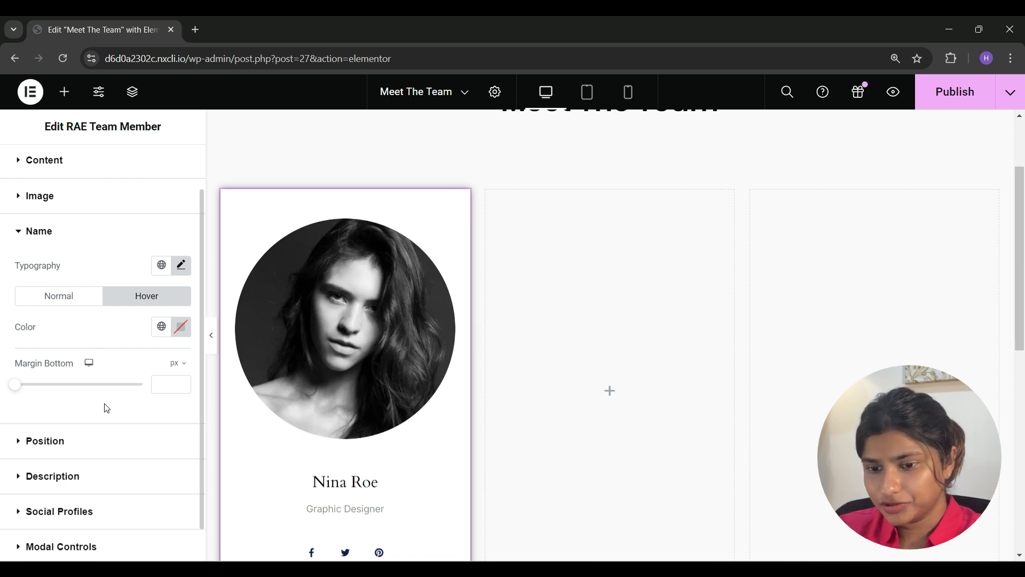
Step: Change the position text to a soft red and look over the Description typography, color and margin settings
click(68, 444)
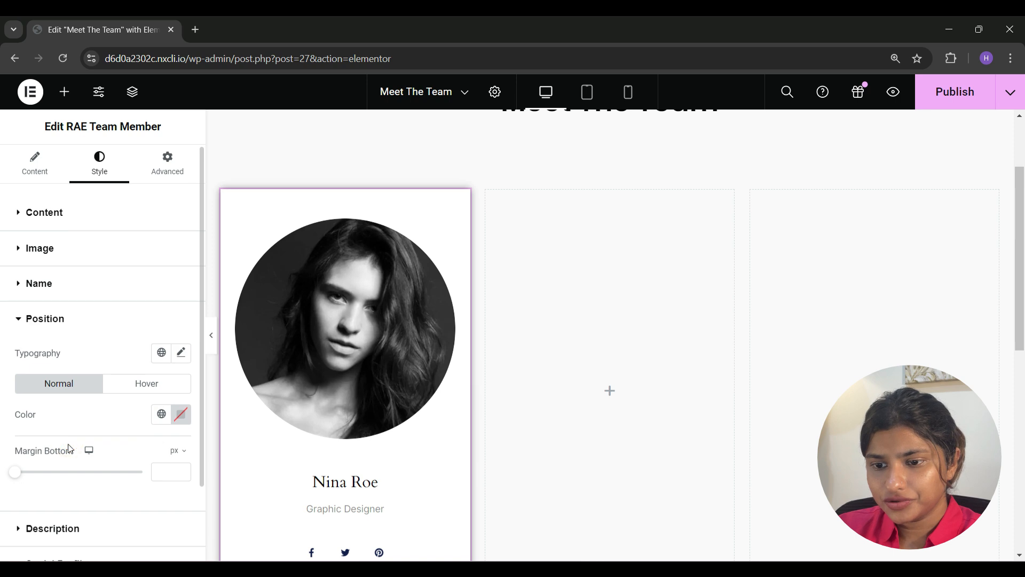
scroll(69, 449, down, 2)
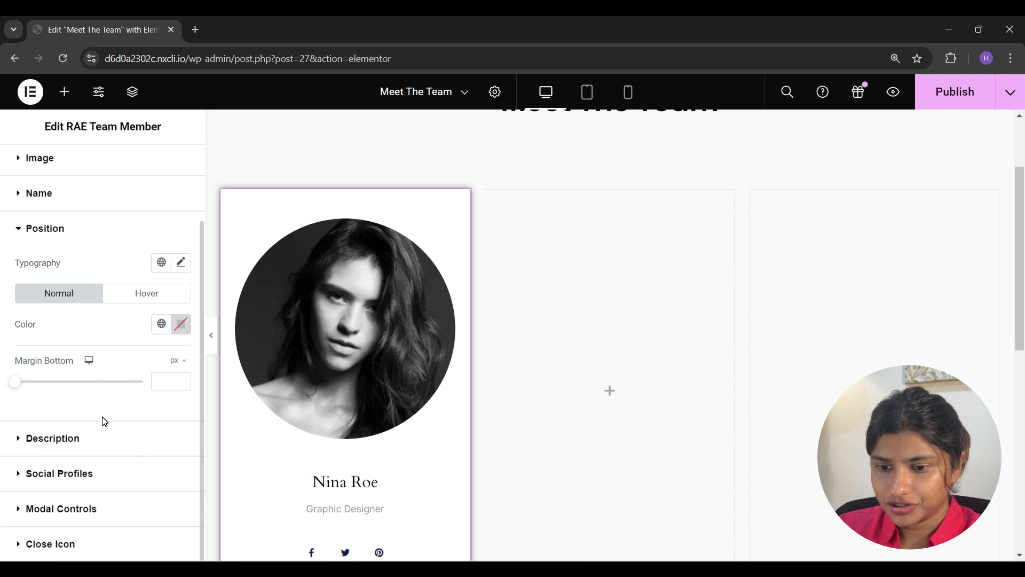
click(109, 434)
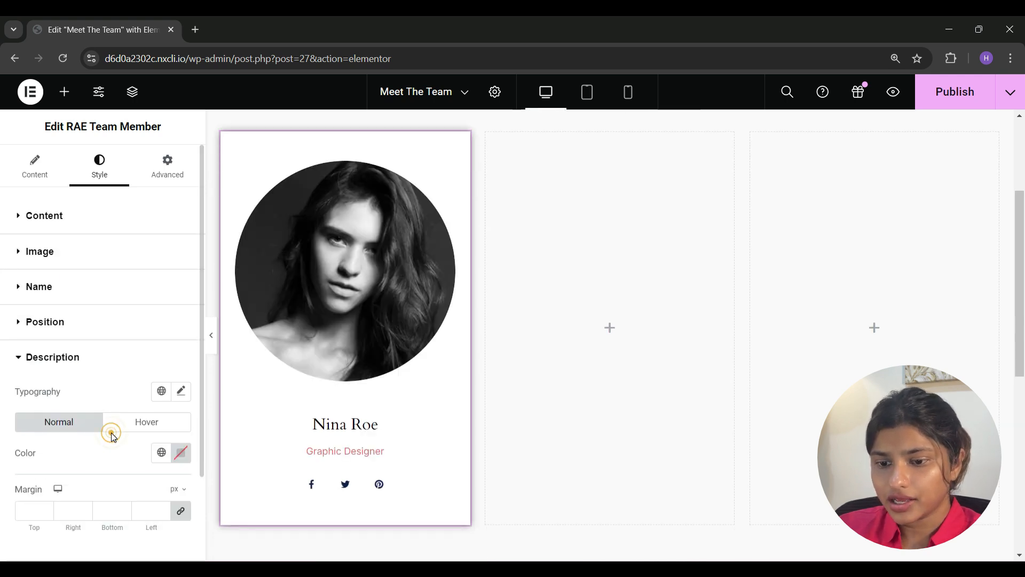
scroll(112, 435, down, 2)
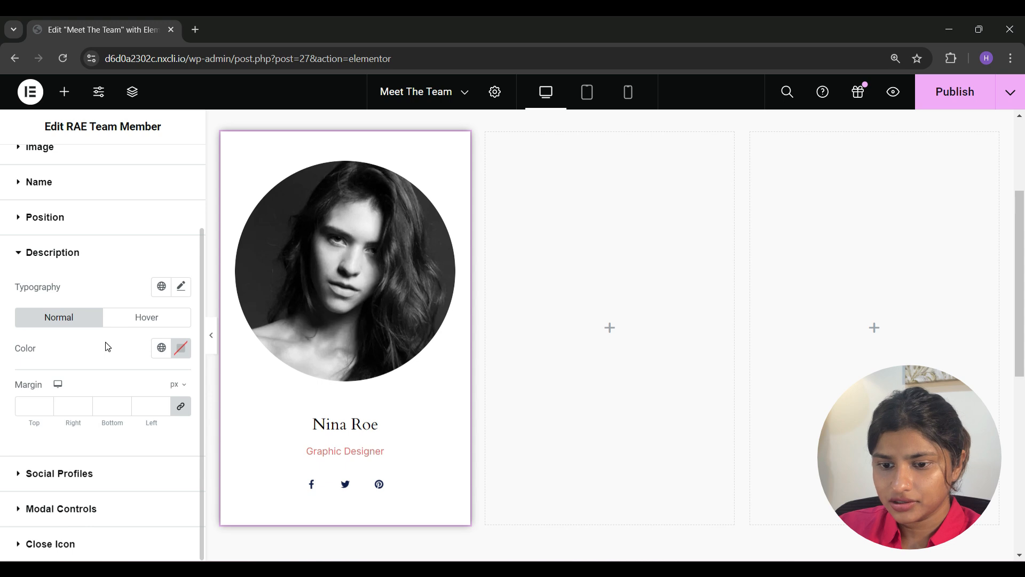
Step: Try the Column display for the social profile icons and return it to Row
click(85, 475)
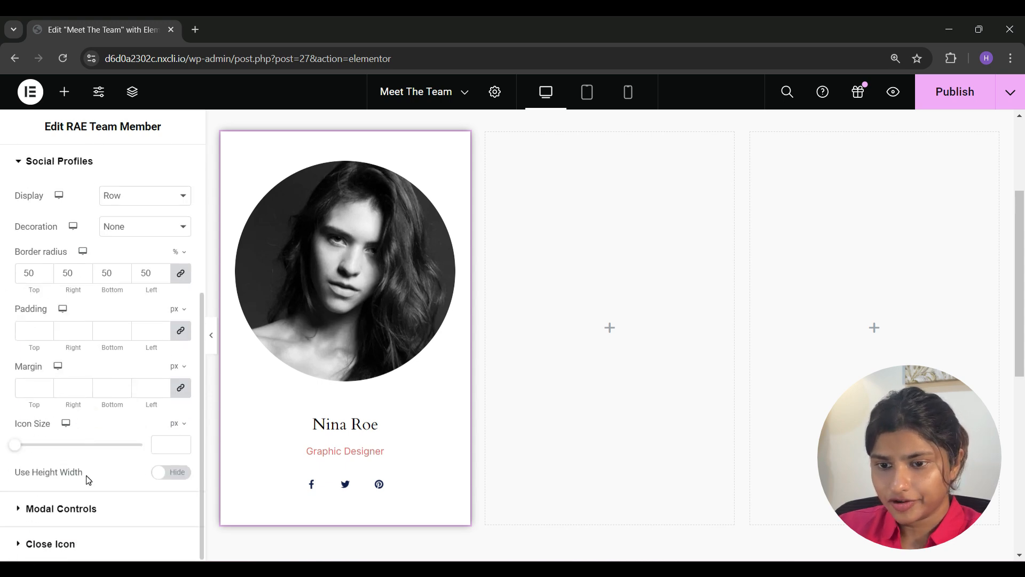
click(163, 199)
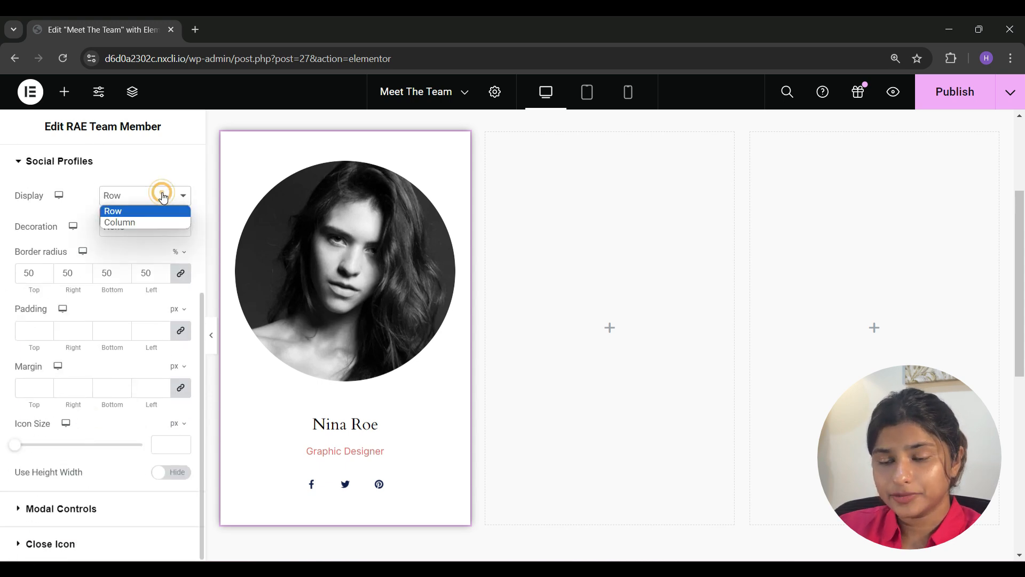
click(155, 222)
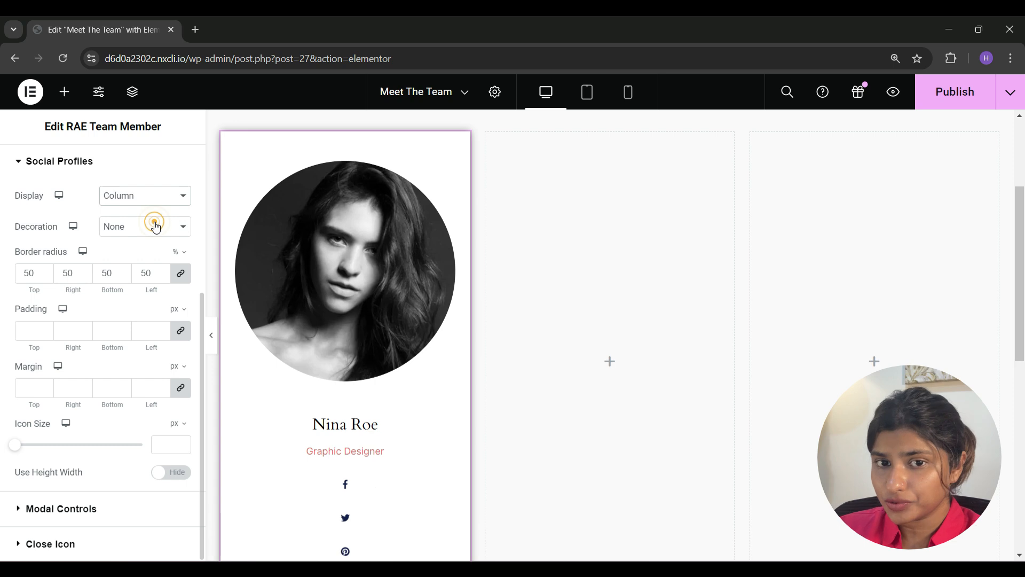
scroll(219, 298, down, 1)
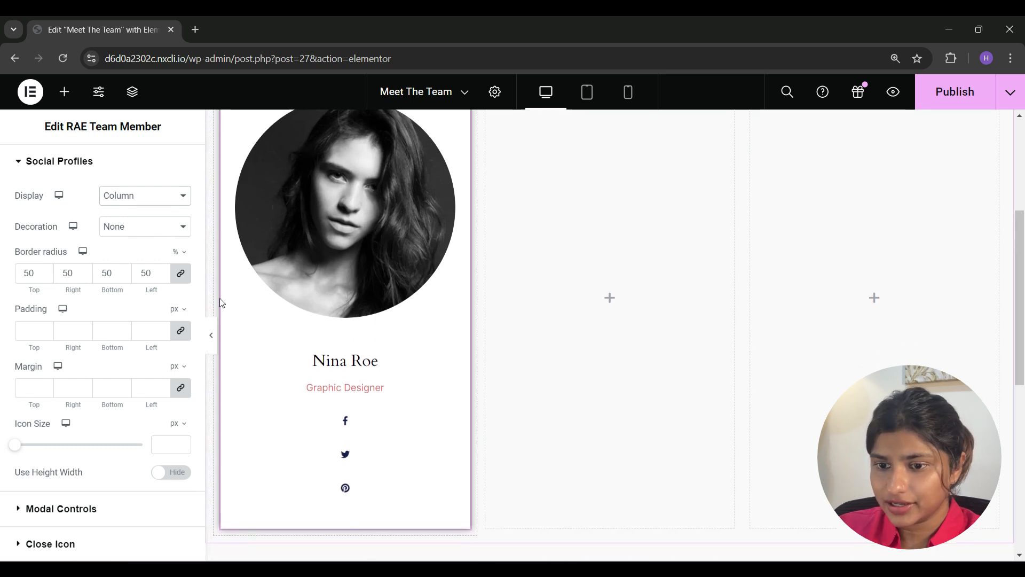
click(131, 195)
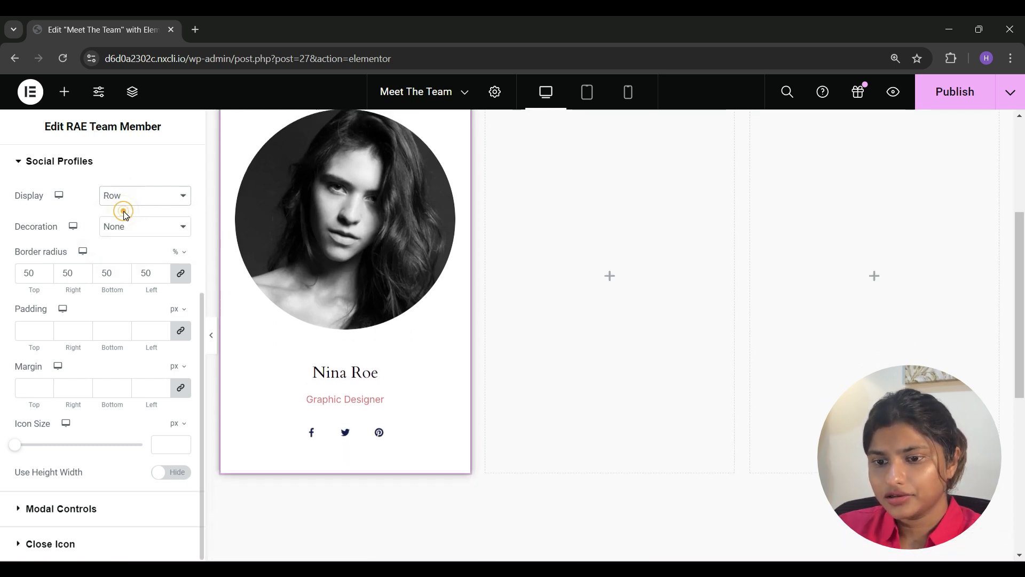
Step: Look over the social profiles' decoration options, border radius, padding and margin
click(136, 229)
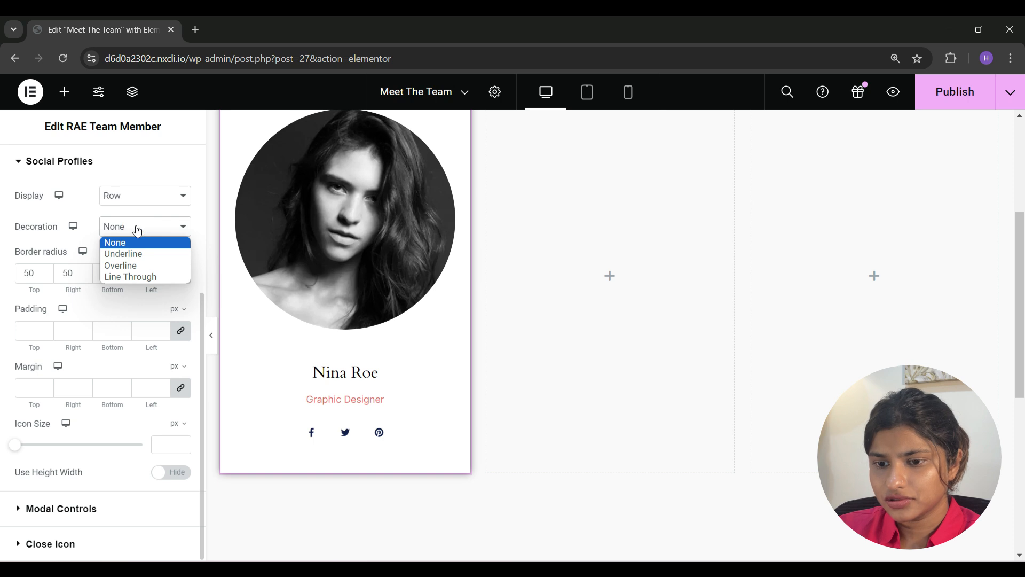
click(37, 273)
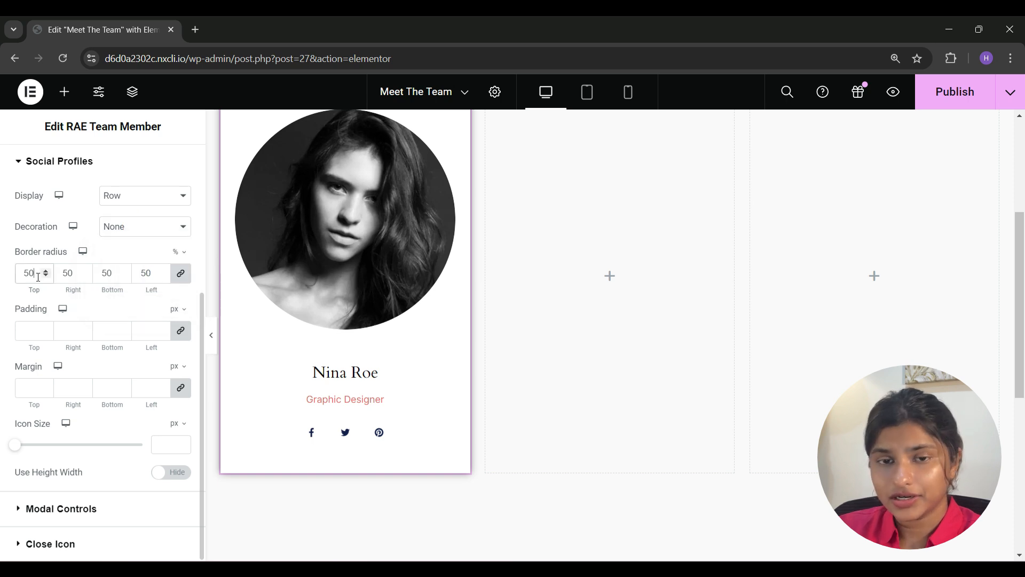
click(35, 275)
click(29, 334)
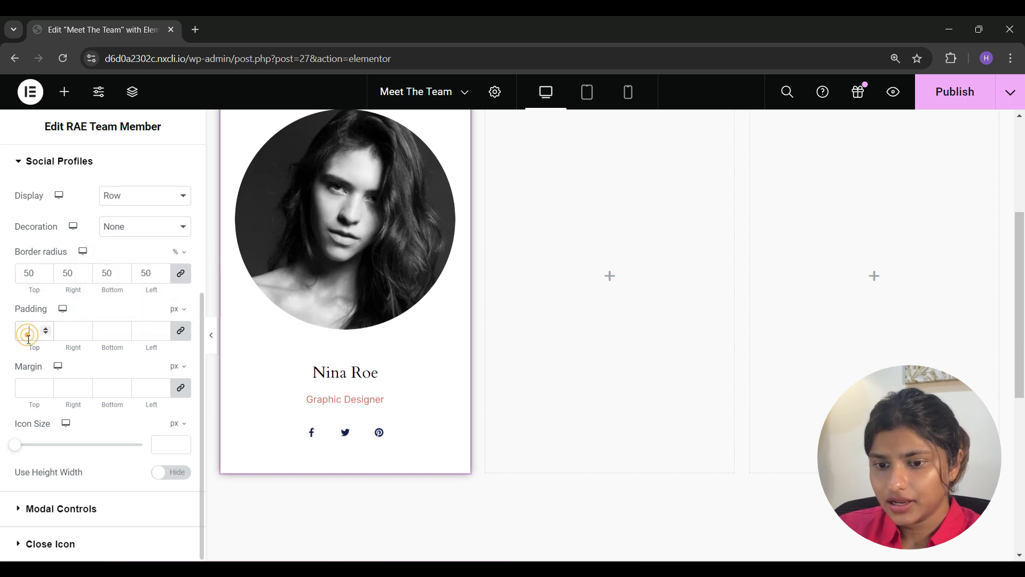
click(27, 390)
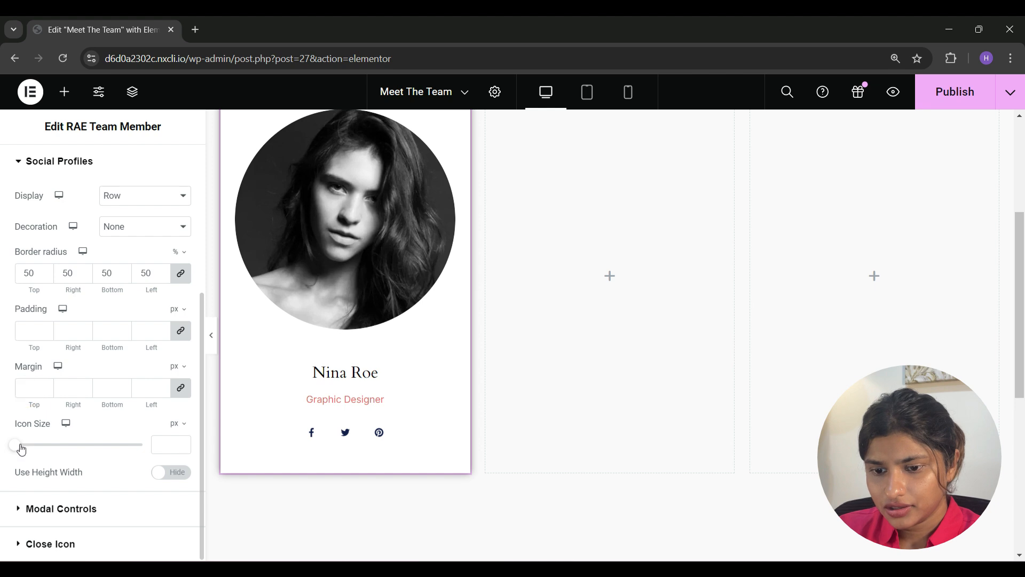
Step: Set the social icon size to 16 px and turn on Use Height Width
mouse_move(20, 446)
mouse_down()
mouse_move(66, 450)
mouse_move(39, 452)
mouse_up()
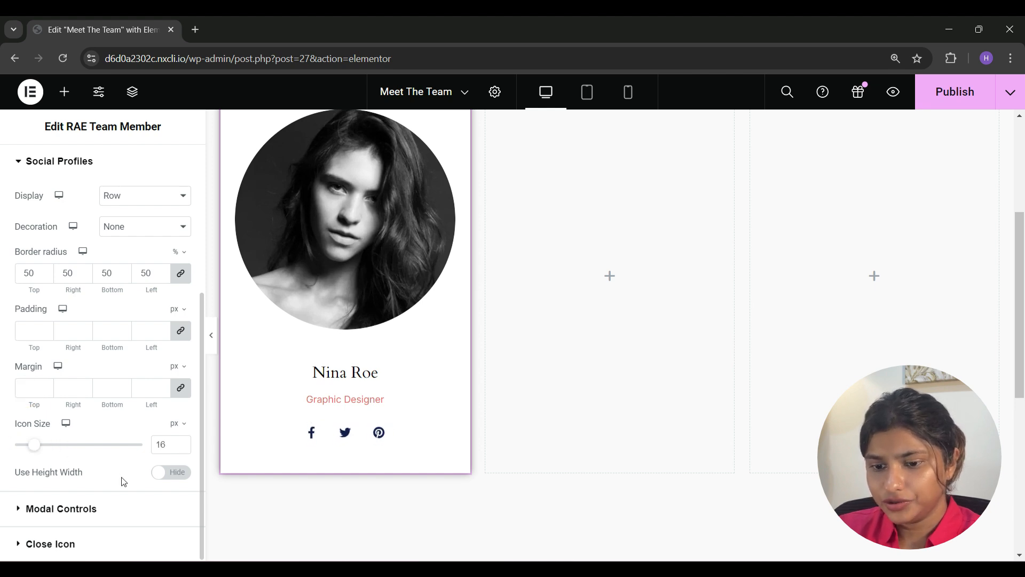
click(172, 479)
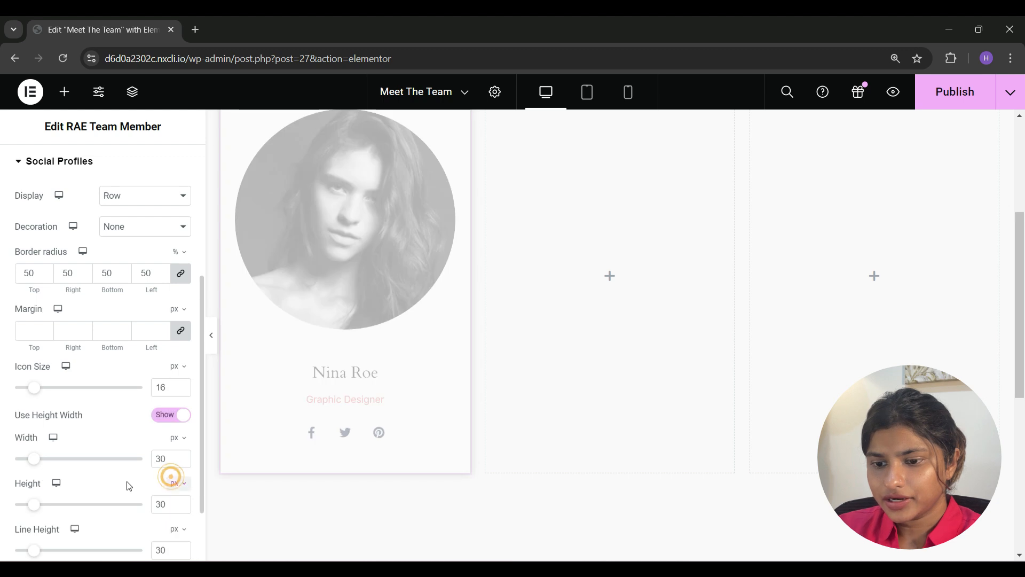
scroll(119, 479, down, 3)
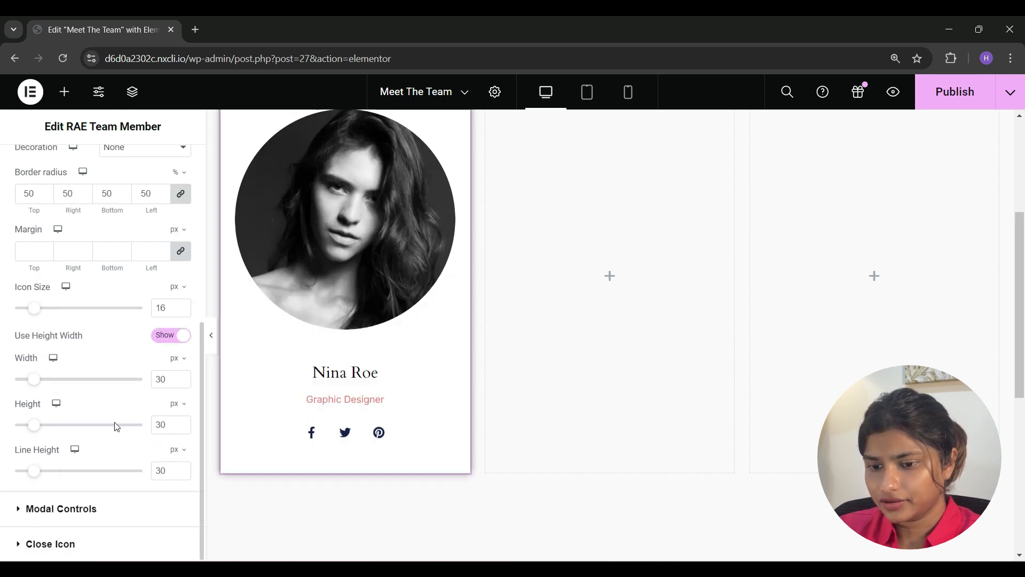
Step: Show the Modal Controls style settings and open the member's popup from the card image
click(87, 510)
scroll(112, 460, down, 5)
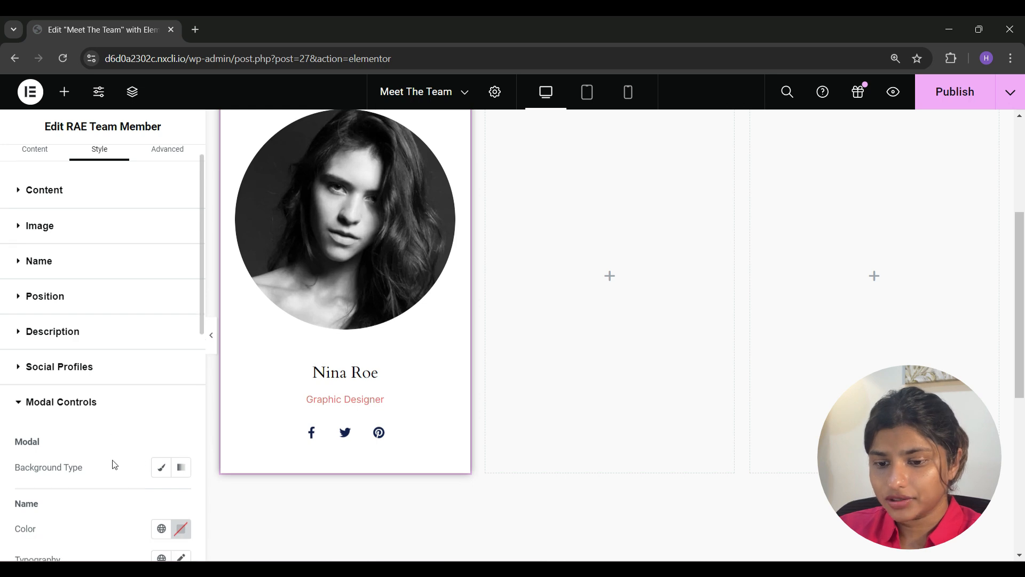
click(332, 312)
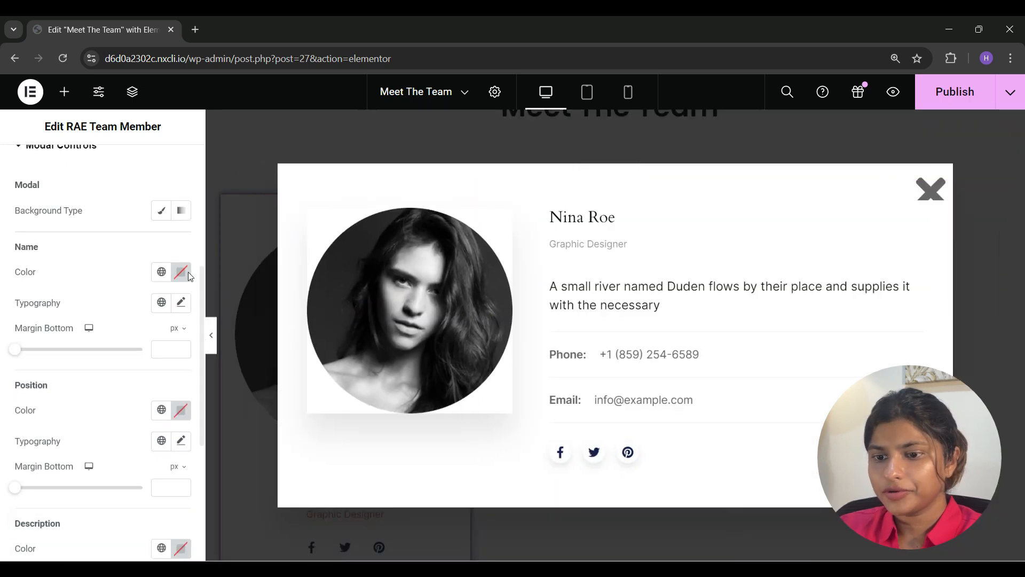
Step: Give the popup modal a solid light pink background color
click(161, 211)
click(182, 241)
drag(193, 304, 132, 310)
click(117, 228)
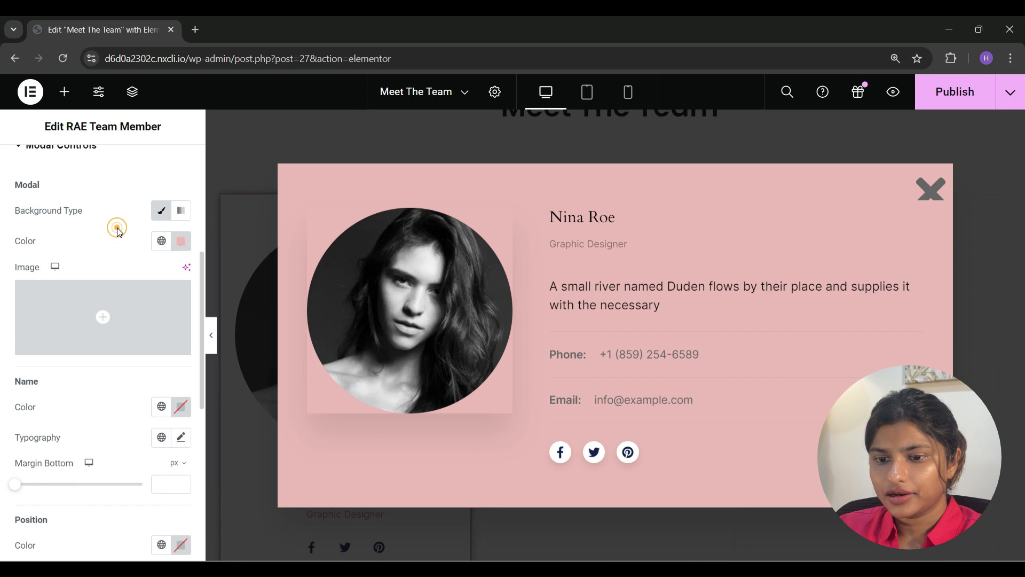
Step: Open the color choices for the popup's member name and set the name's bottom margin to 15 px
scroll(118, 230, down, 3)
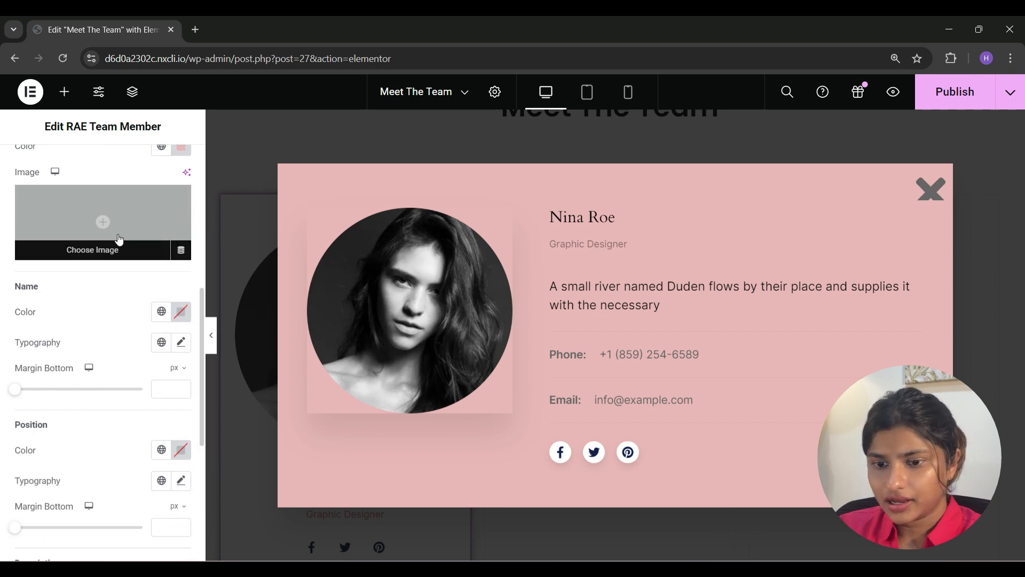
click(181, 314)
click(130, 297)
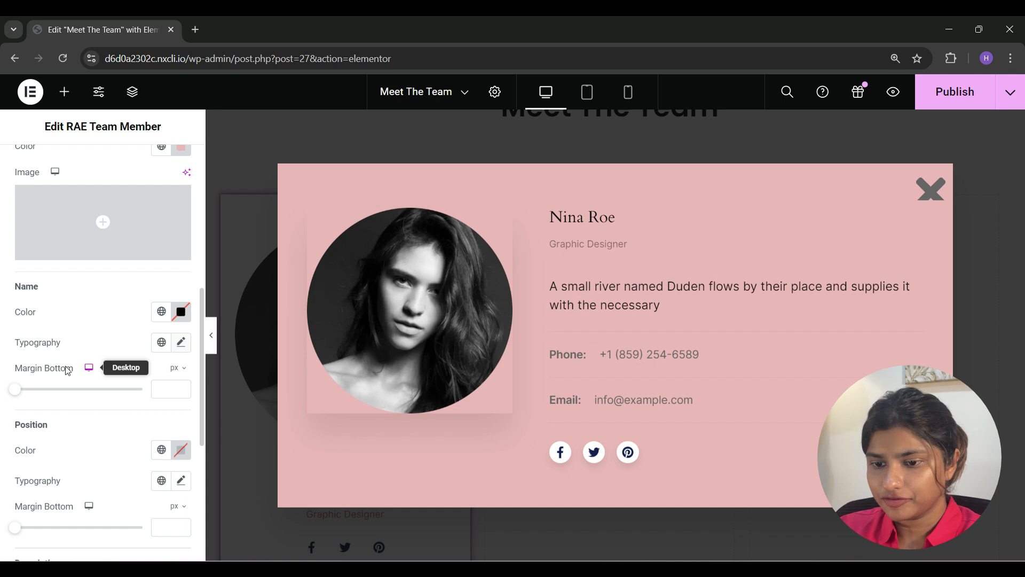
mouse_move(20, 390)
mouse_down()
mouse_move(75, 395)
mouse_move(28, 396)
mouse_up()
Step: Set the popup's Position bottom margin to 13 px and its Description bottom margin to 26 px
scroll(92, 411, down, 4)
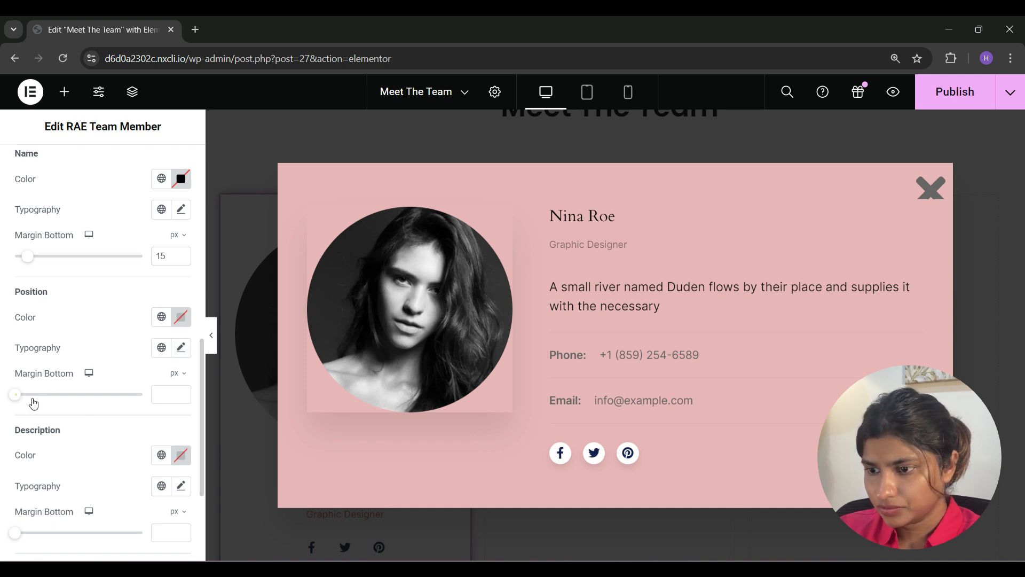
mouse_move(16, 395)
mouse_down()
mouse_move(55, 403)
mouse_move(26, 402)
mouse_up()
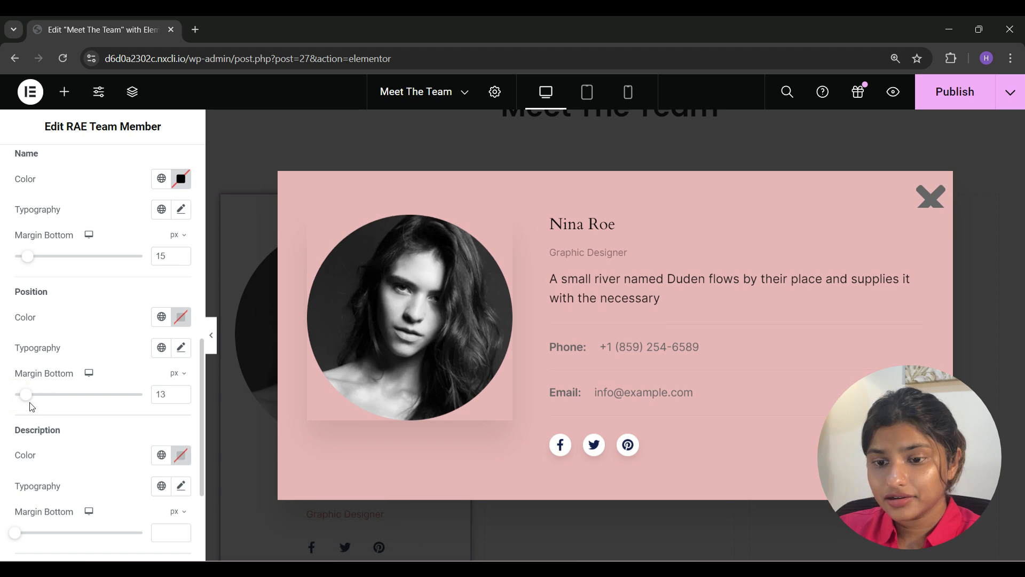
scroll(84, 418, down, 3)
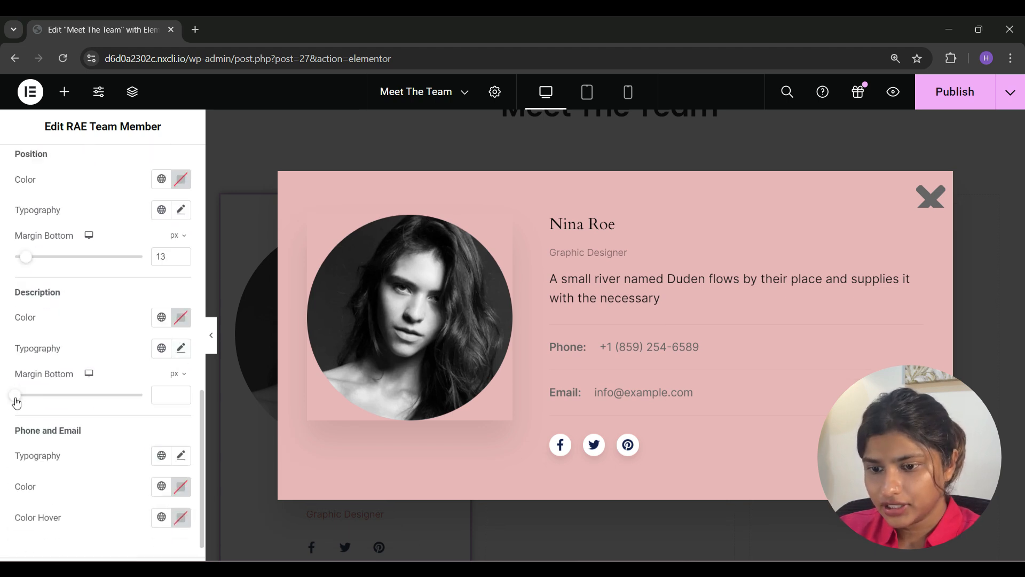
mouse_move(16, 399)
mouse_down()
mouse_move(103, 405)
mouse_move(35, 405)
mouse_up()
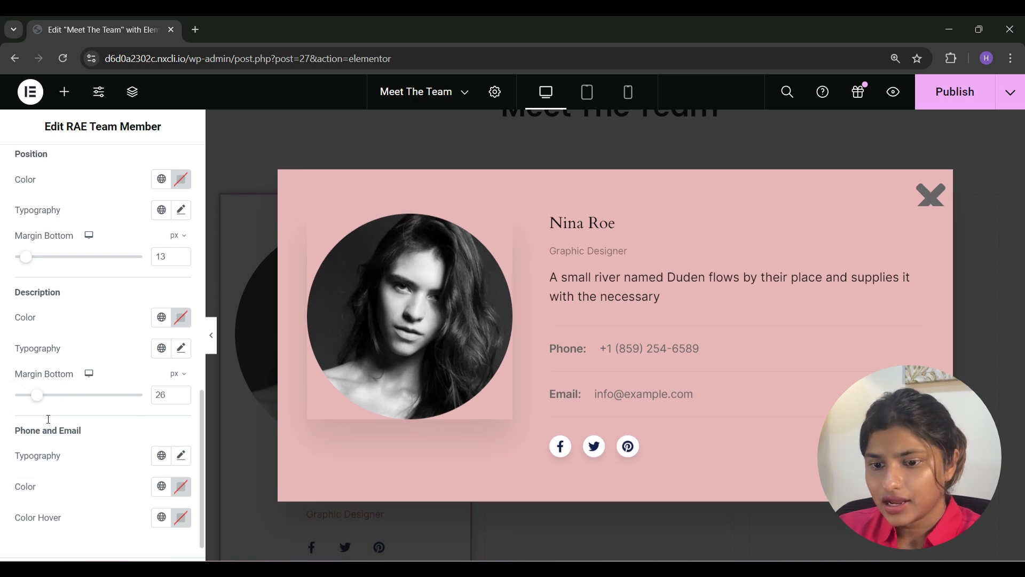
Step: Give the popup's close icon a Solid border 1 px wide with a 3 px border radius on all sides
scroll(48, 419, down, 1)
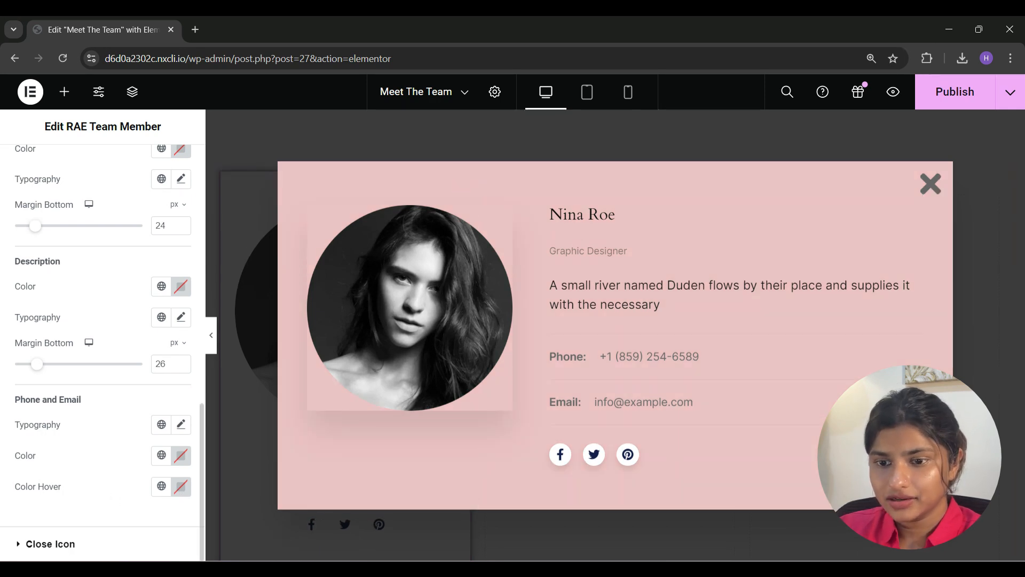
click(50, 543)
scroll(103, 353, down, 5)
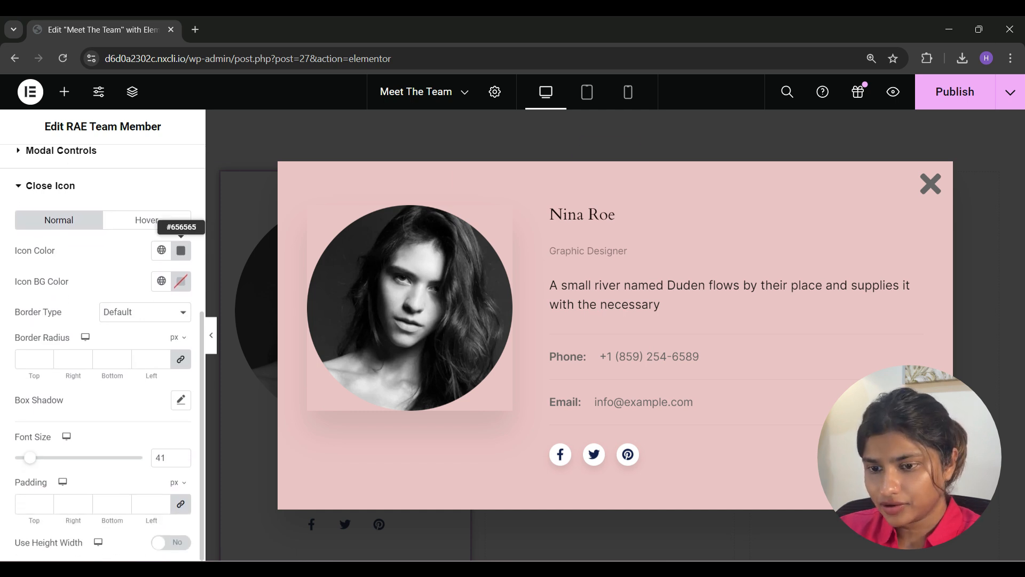
click(144, 312)
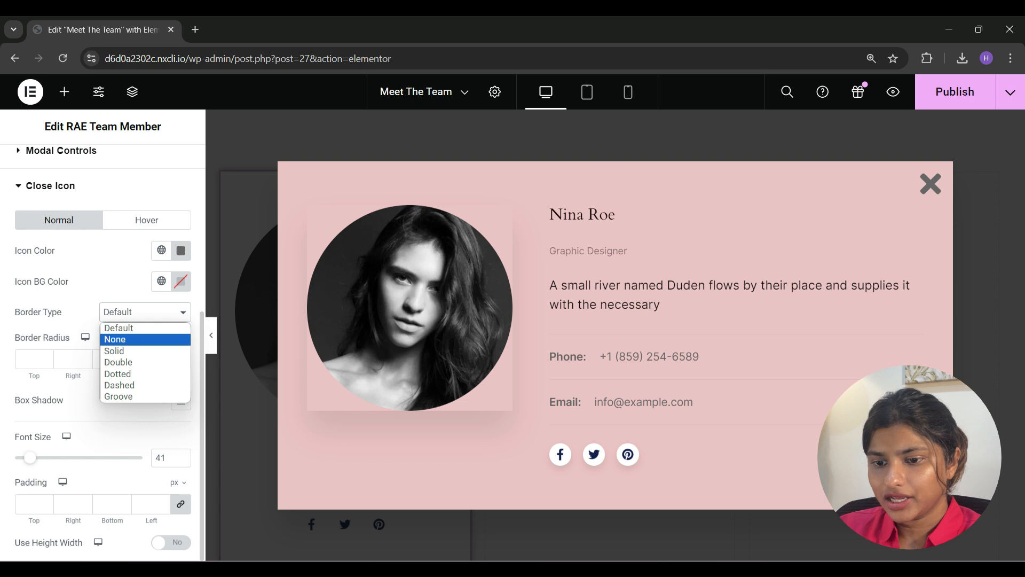
click(115, 339)
click(145, 312)
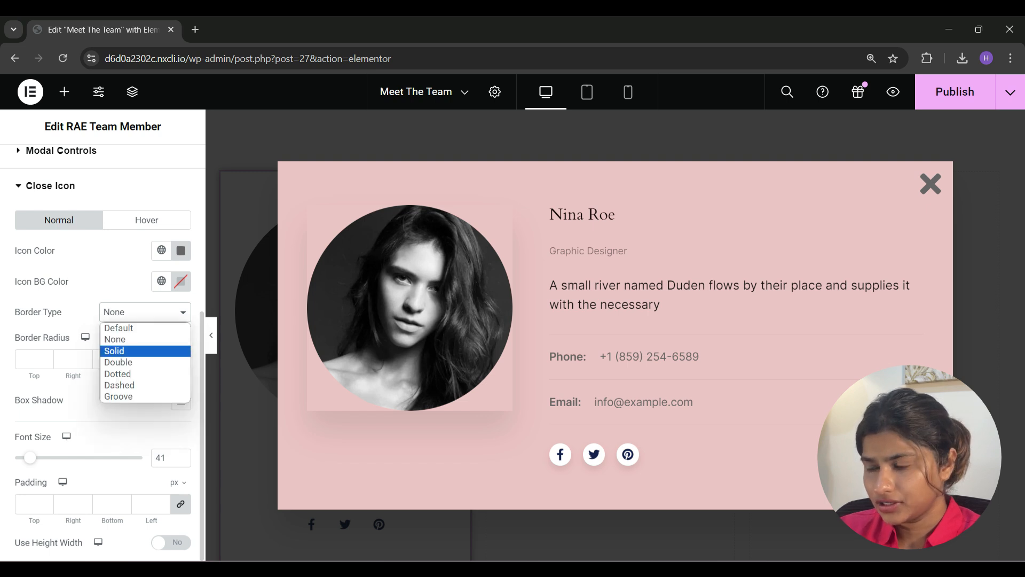
click(114, 351)
click(46, 356)
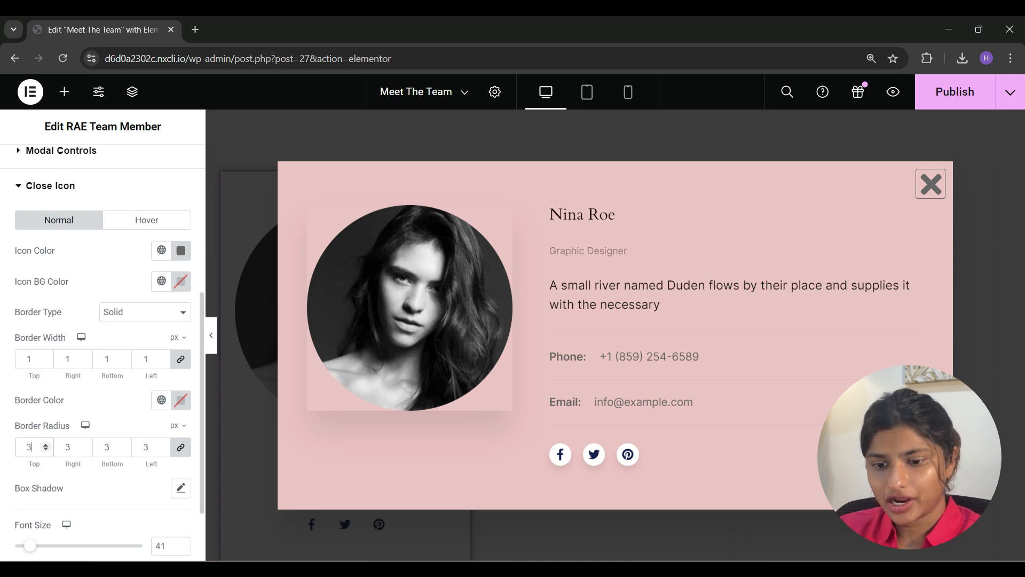
Step: Add a box shadow to the popup's close icon
click(180, 488)
scroll(103, 353, down, 3)
click(181, 330)
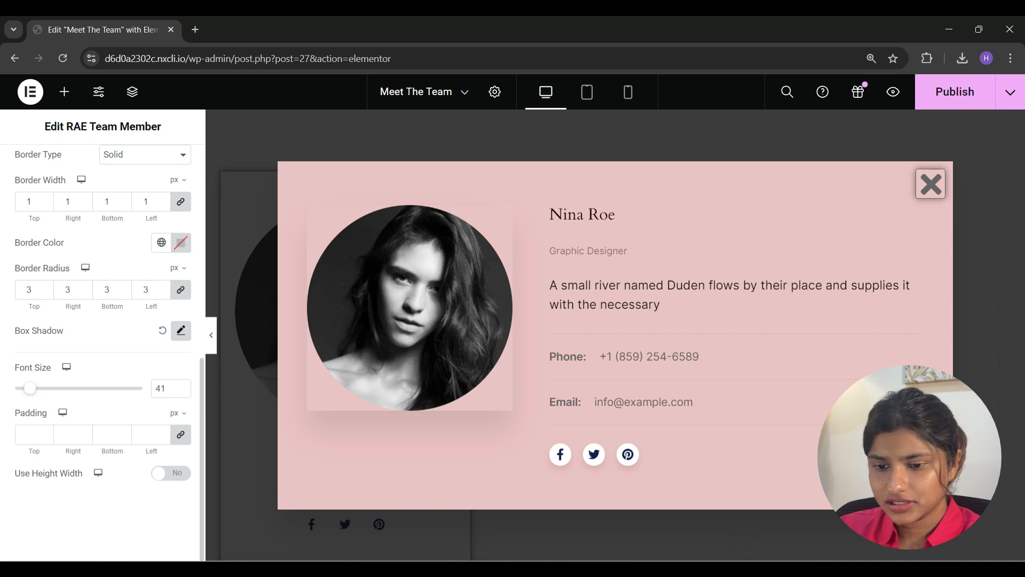
Step: Set the close icon's font size to 44 and turn on Use Height Width for it
drag(30, 388, 32, 388)
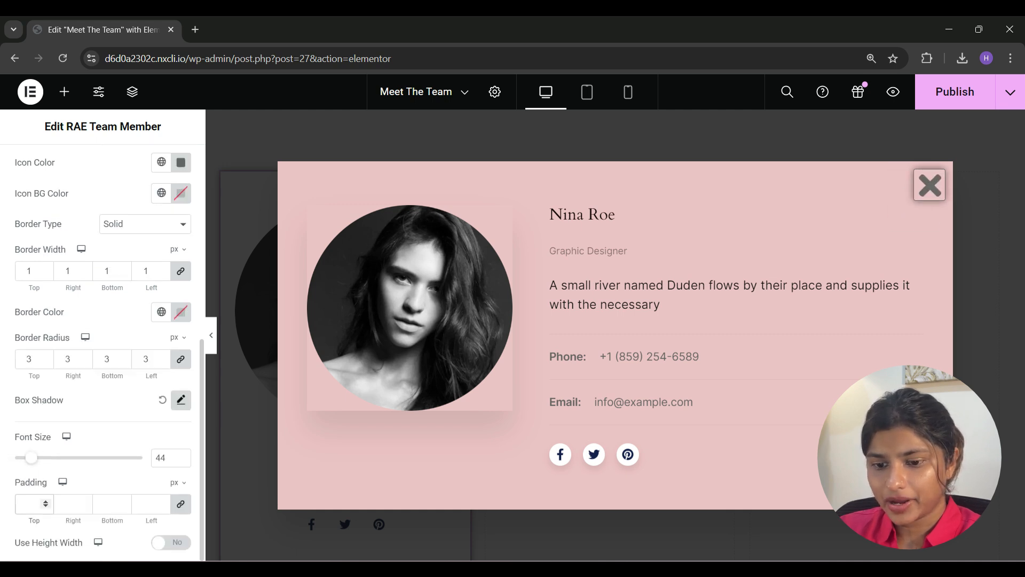
click(171, 542)
scroll(102, 352, down, 3)
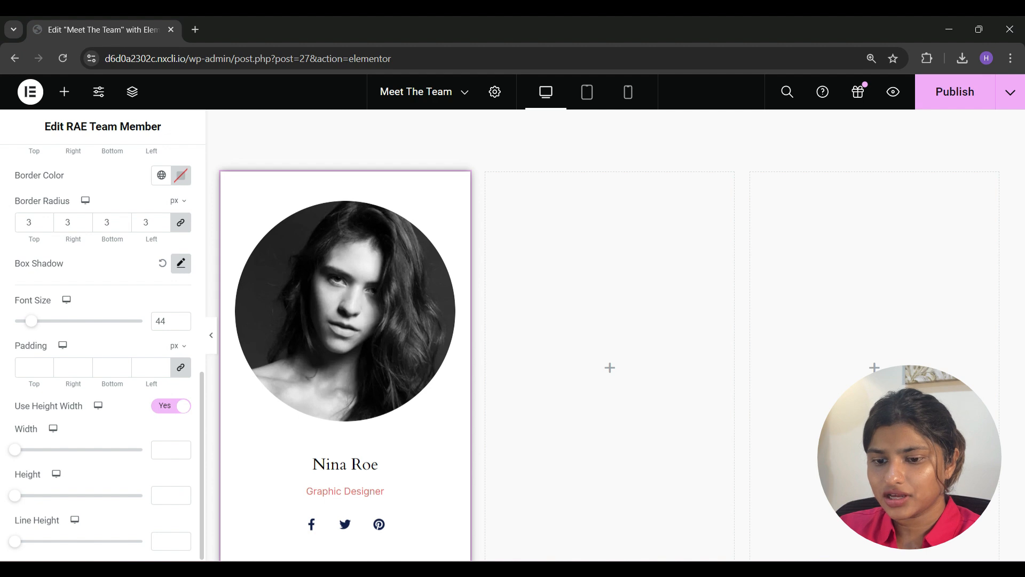
scroll(103, 352, up, 10)
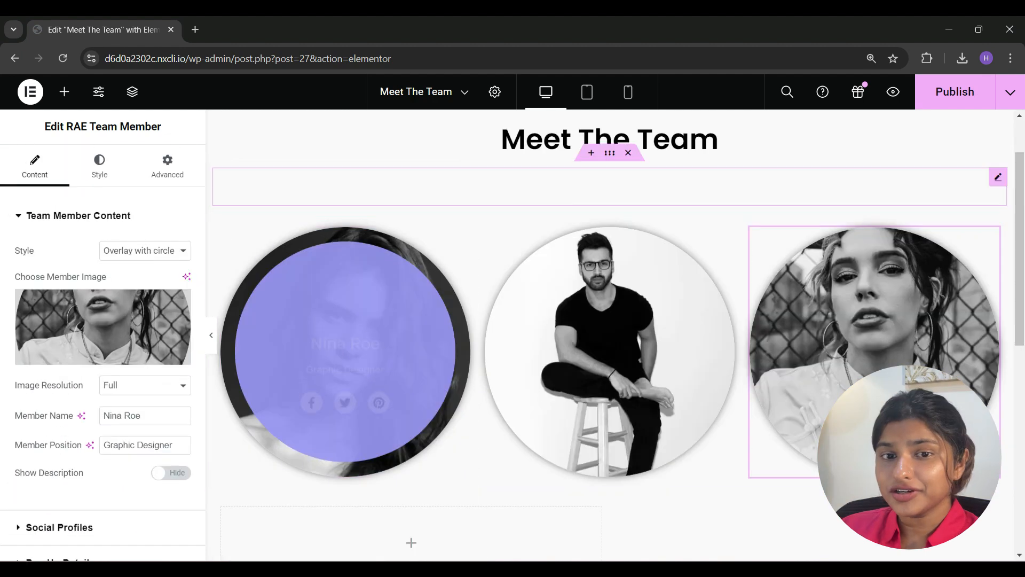
Step: Publish the Meet The Team page and open its preview
click(954, 91)
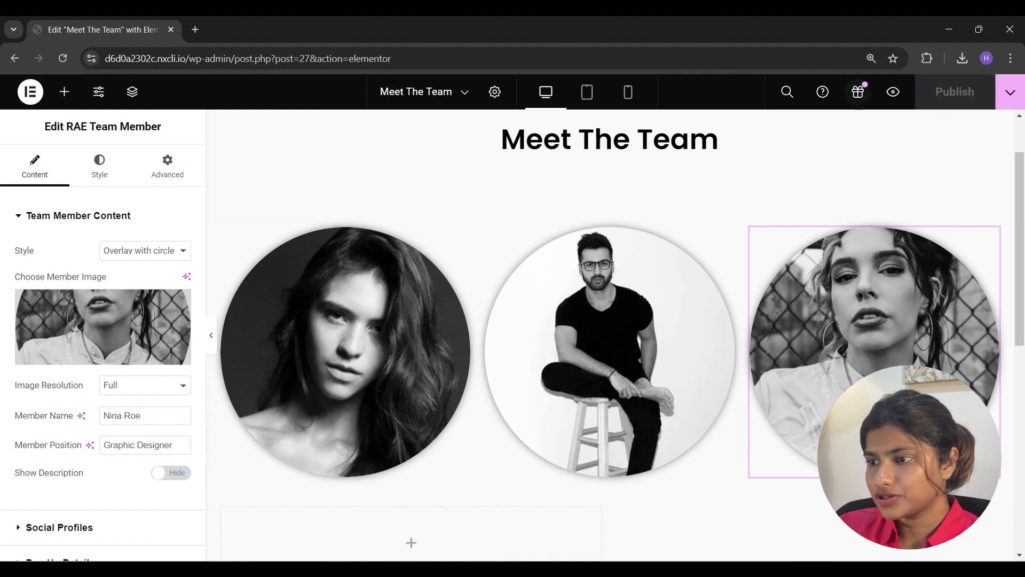
click(892, 92)
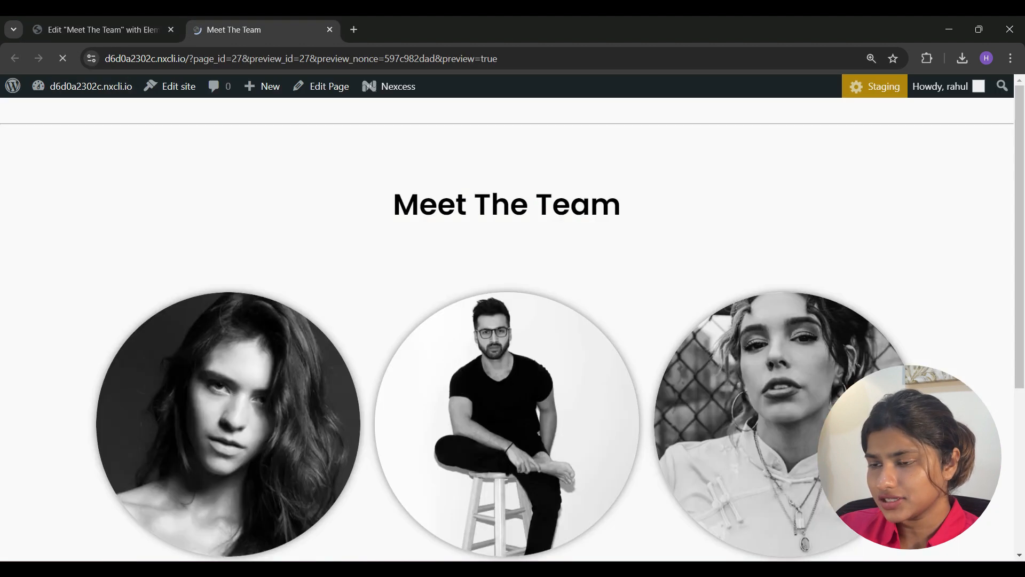